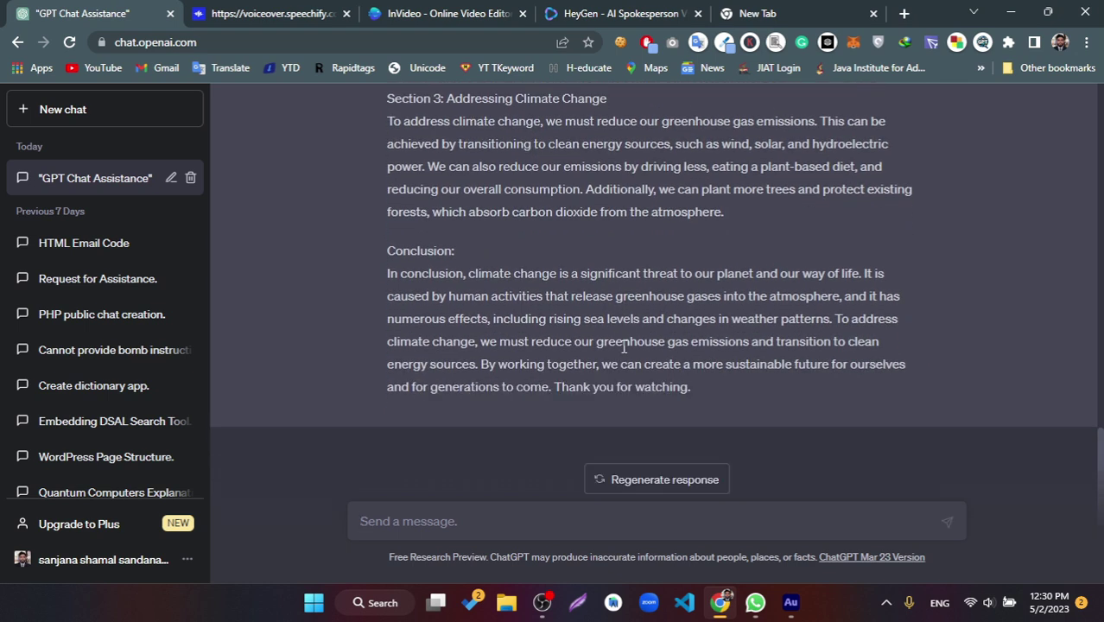
Copy the climate change script from "Introduction:" through the end of the Section 1 paragraph.
left_click_drag(701, 388, 389, 313)
scroll(478, 337, "down", 2)
scroll(478, 337, "down", 1)
left_click(541, 346)
left_click_drag(904, 401, 386, 166)
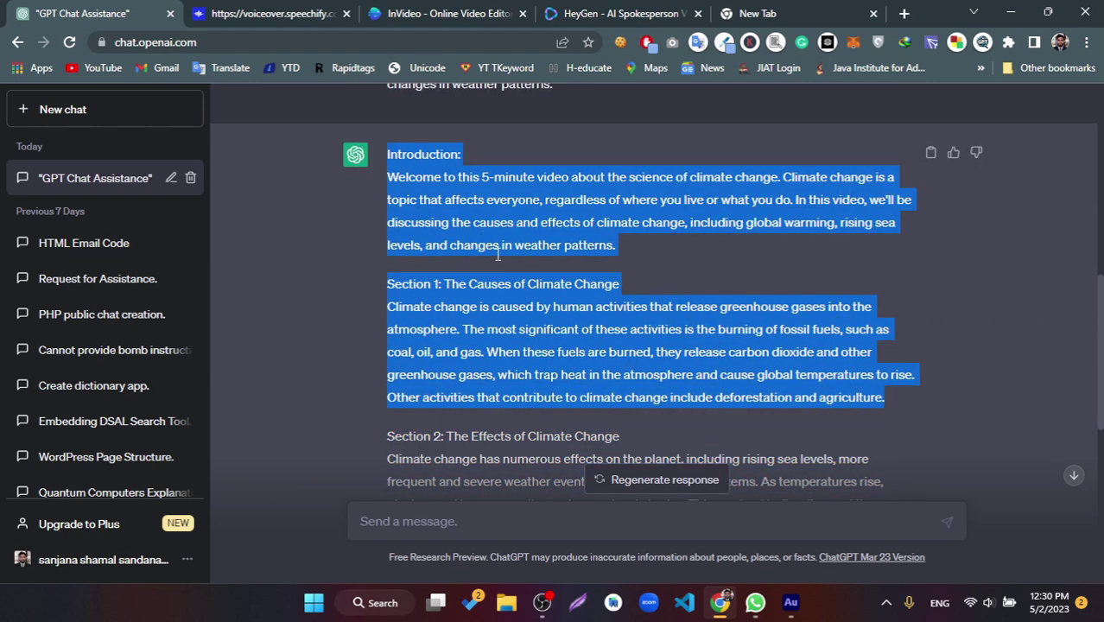
left_click(513, 279)
Switch to the Speechify voiceover editor and paste the copied script into the empty block.
left_click(437, 14)
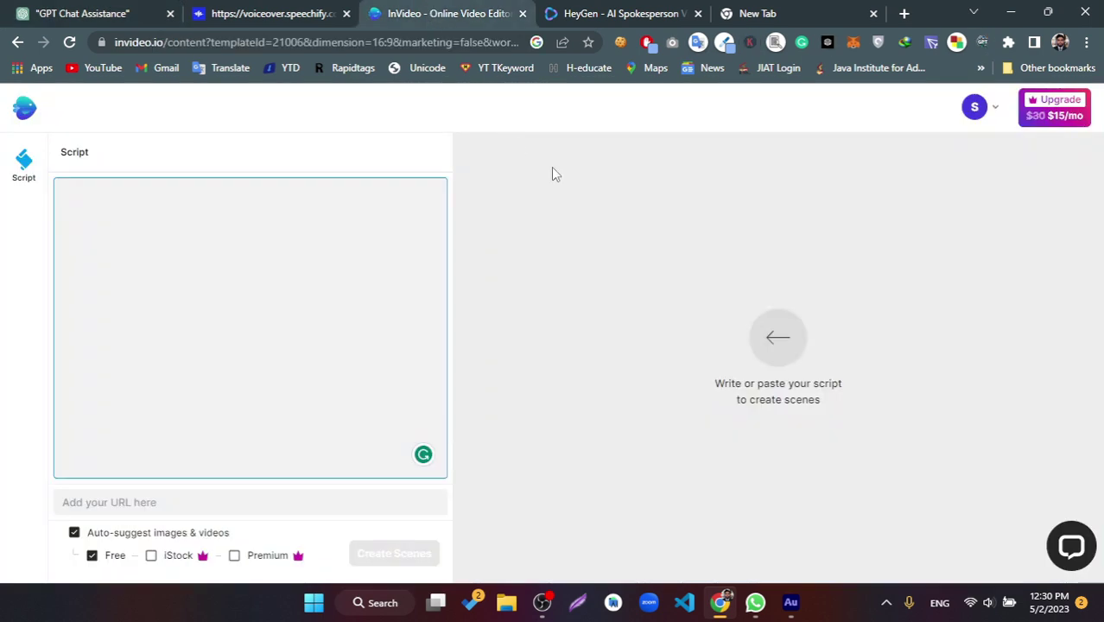
left_click(233, 14)
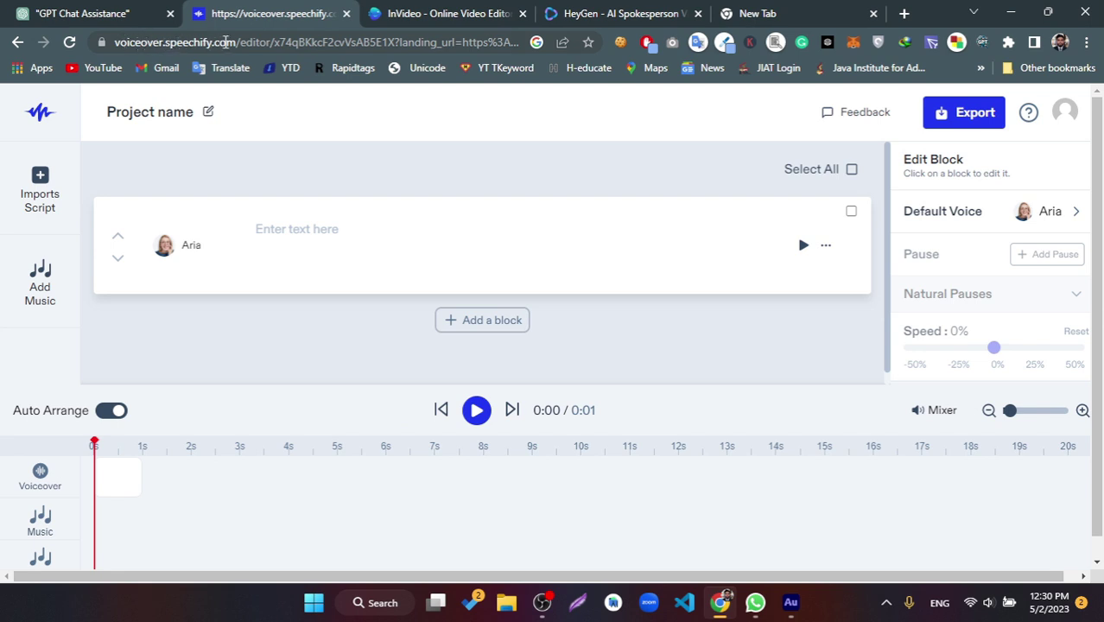
left_click_drag(239, 42, 166, 44)
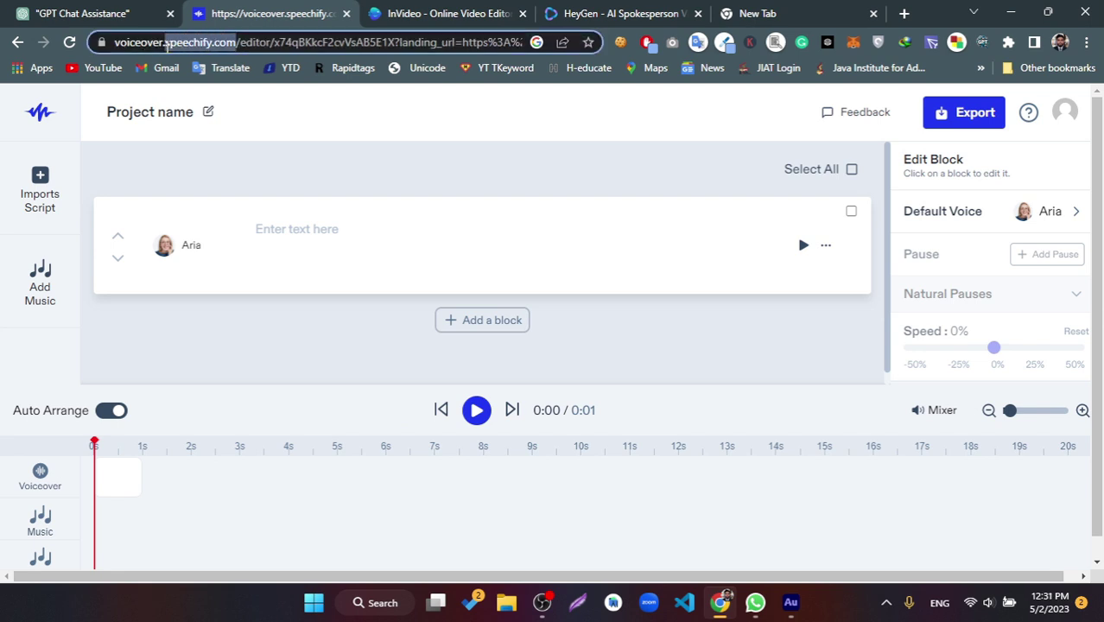
left_click(304, 186)
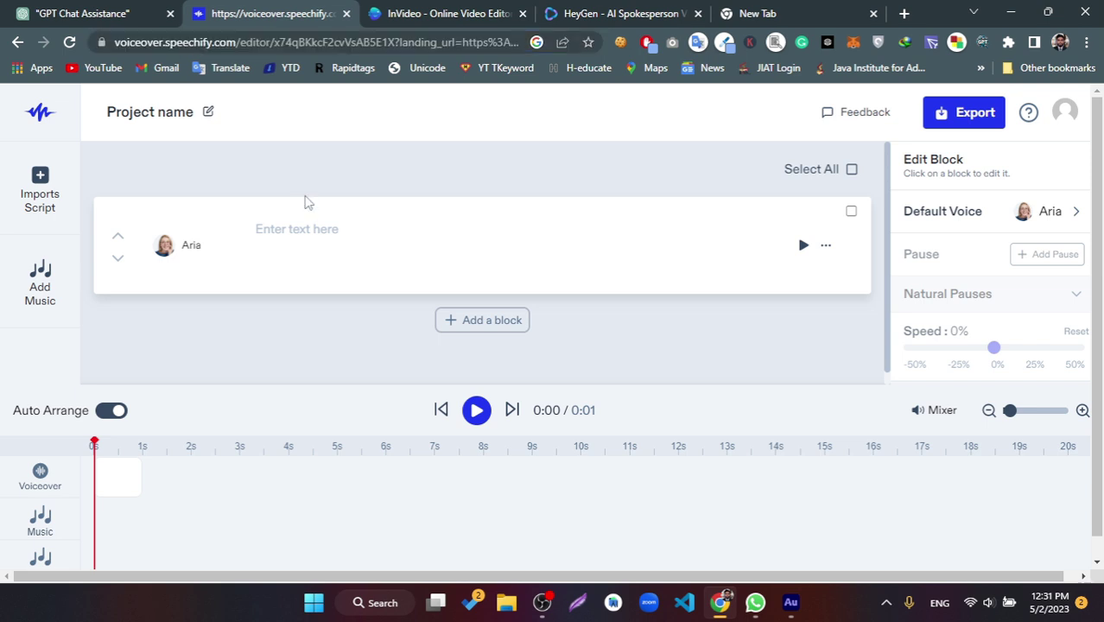
left_click(294, 254)
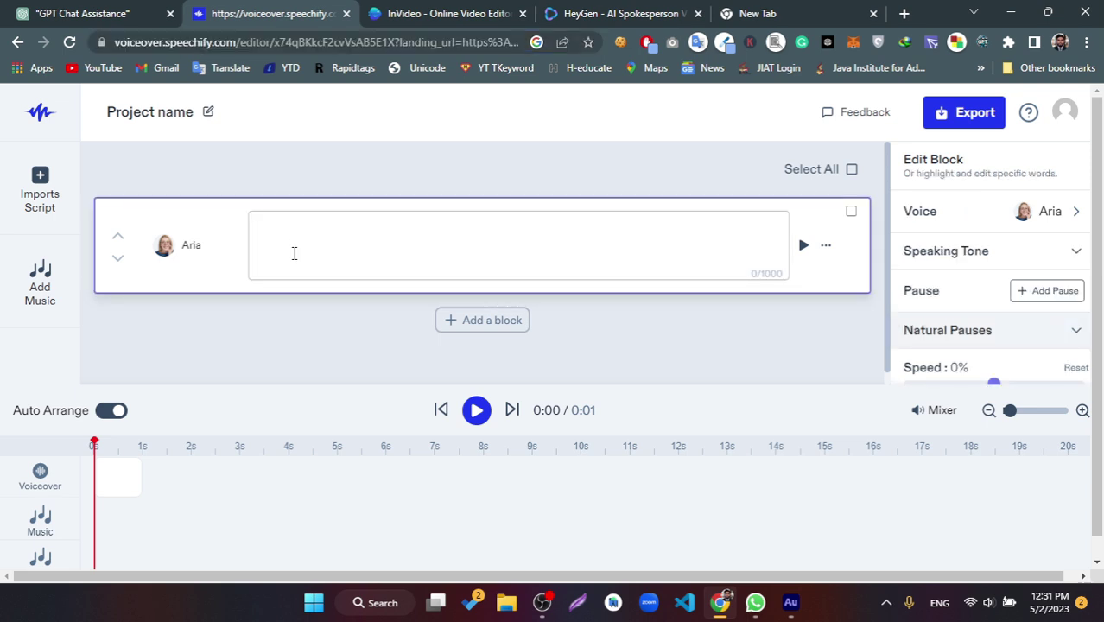
key("ctrl+v")
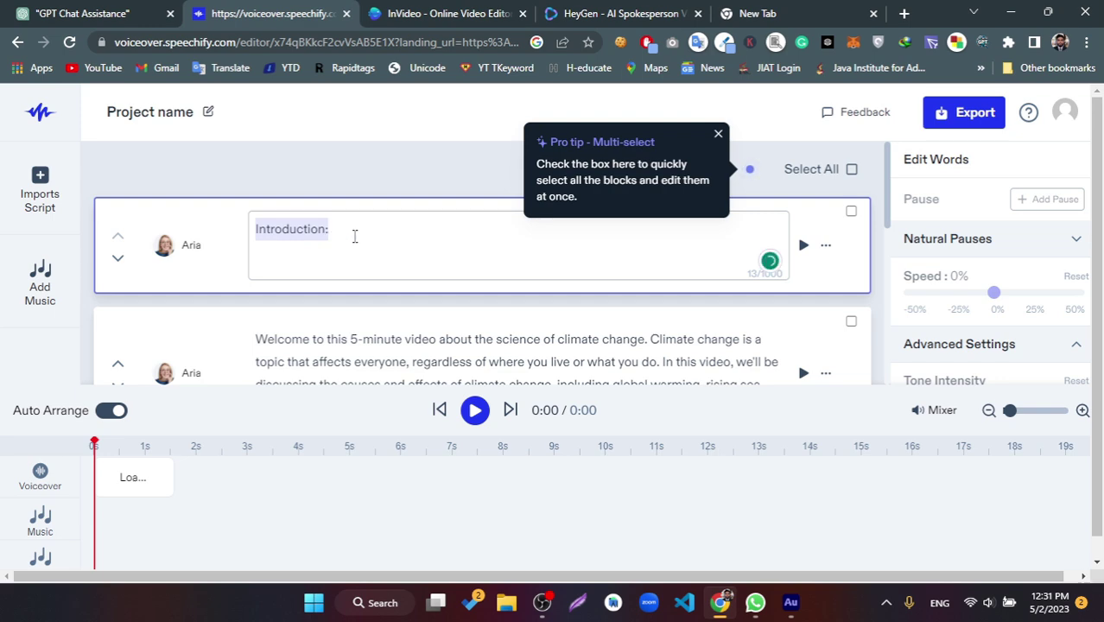
Add an empty block after the Section 1 paragraph and place the text cursor in it.
scroll(355, 236, "down", 3)
scroll(414, 259, "up", 2)
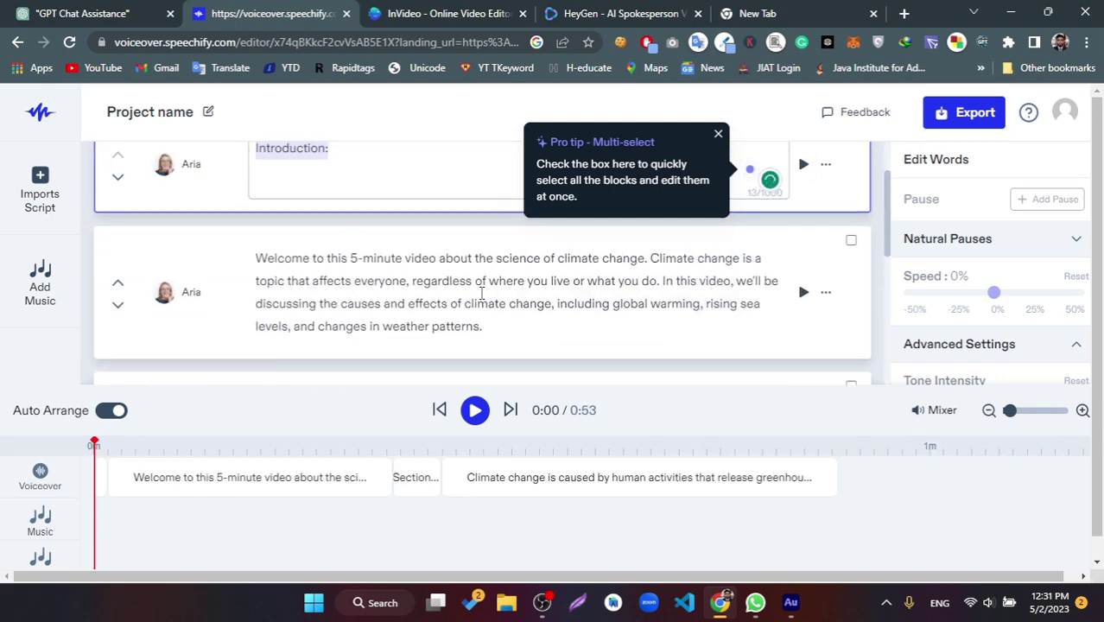
left_click(482, 294)
scroll(471, 293, "down", 3)
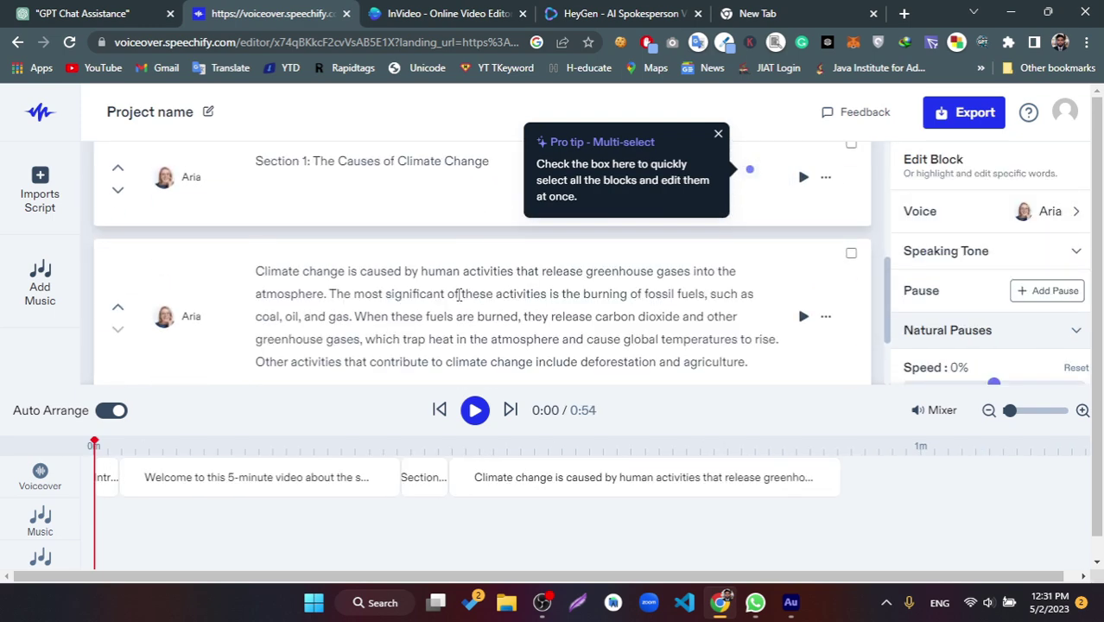
scroll(459, 294, "down", 3)
left_click(451, 306)
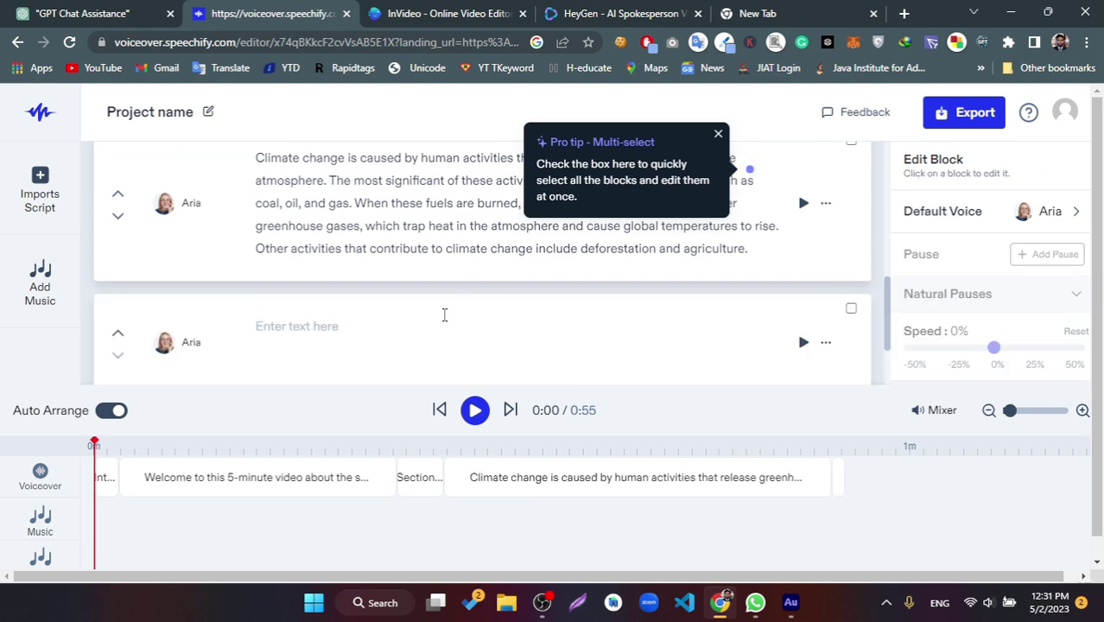
left_click(409, 321)
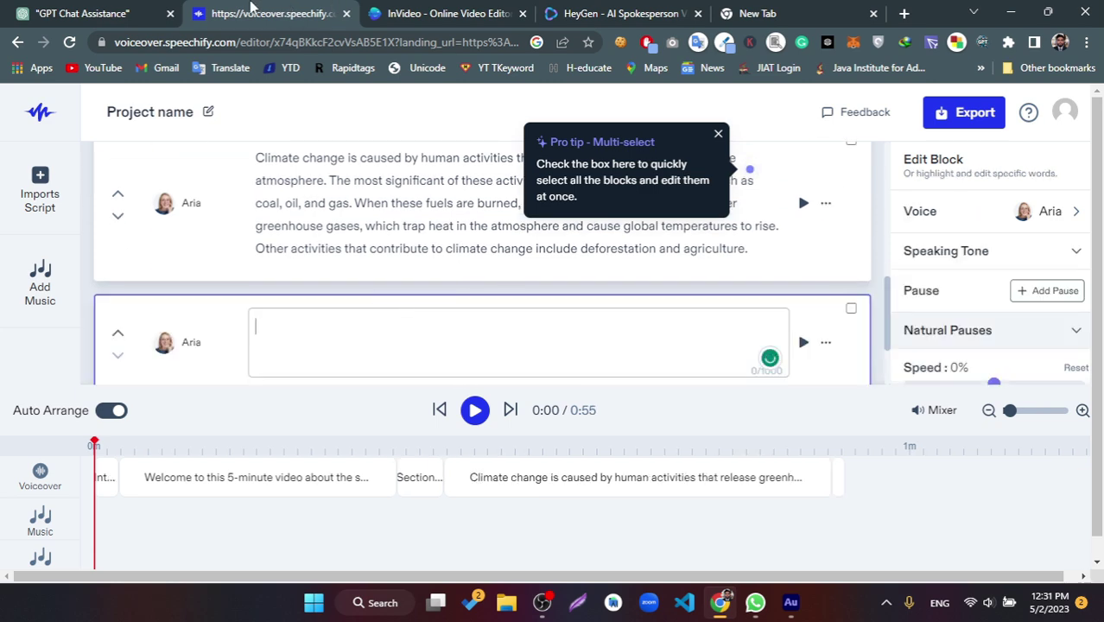
Copy the rest of the ChatGPT script, from "Section 2: The Effects of Climate Change" through the conclusion, into the new Speechify block.
left_click(104, 12)
scroll(373, 310, "down", 2)
left_click_drag(387, 277, 726, 387)
left_click(328, 13)
type("Section 2: The Effects of Climate Change")
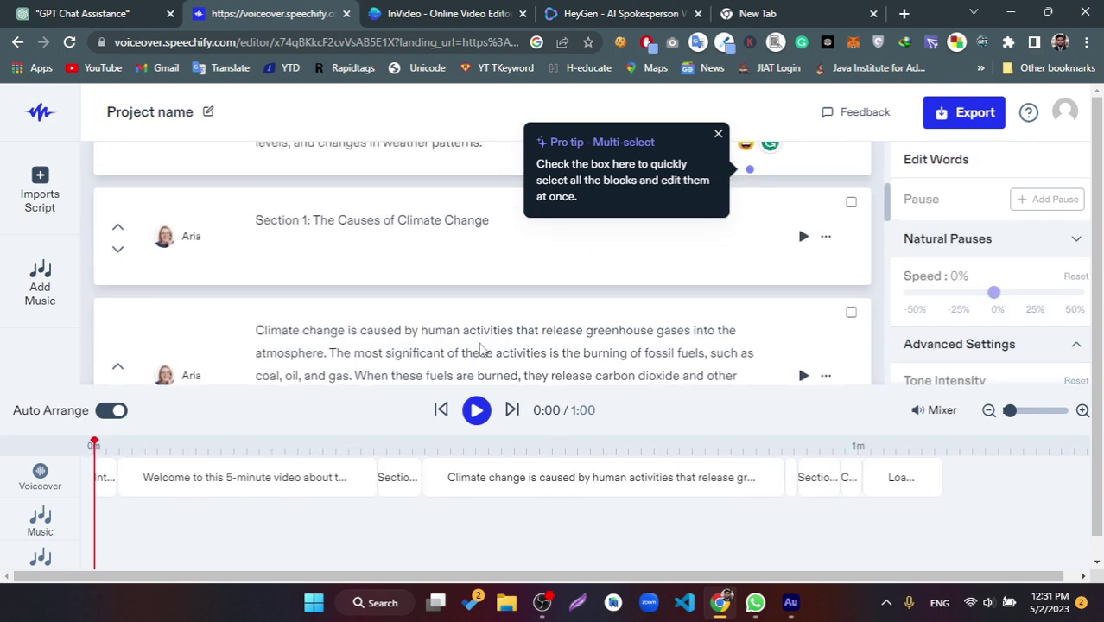
Delete the heading blocks "Introduction:" and "Section 1: The Causes of Climate Change" from the voiceover project.
left_click(851, 213)
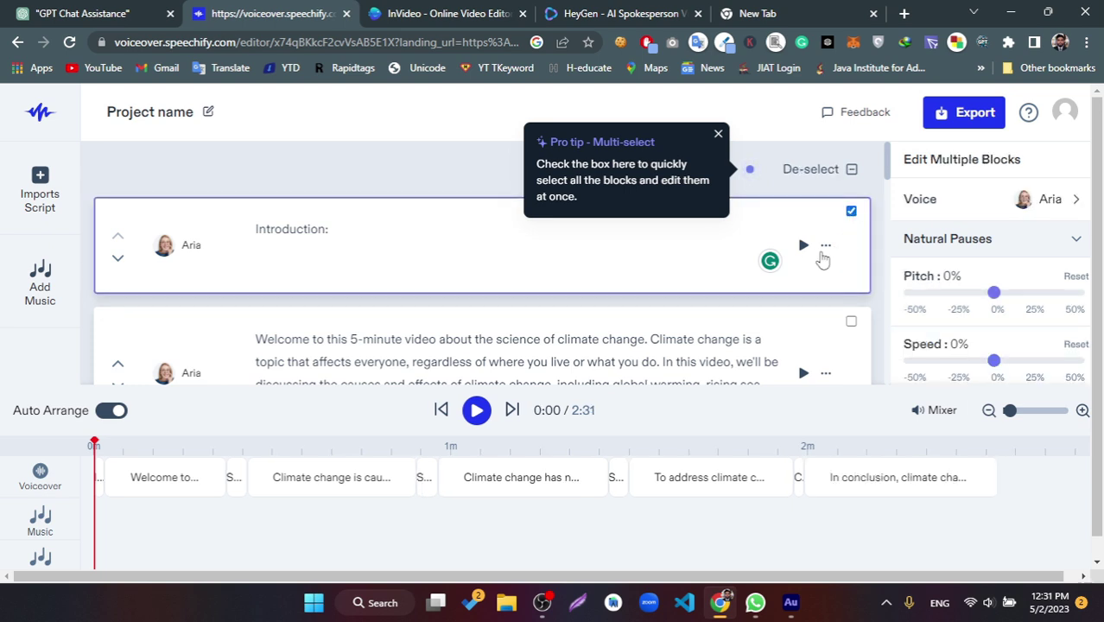
left_click(825, 247)
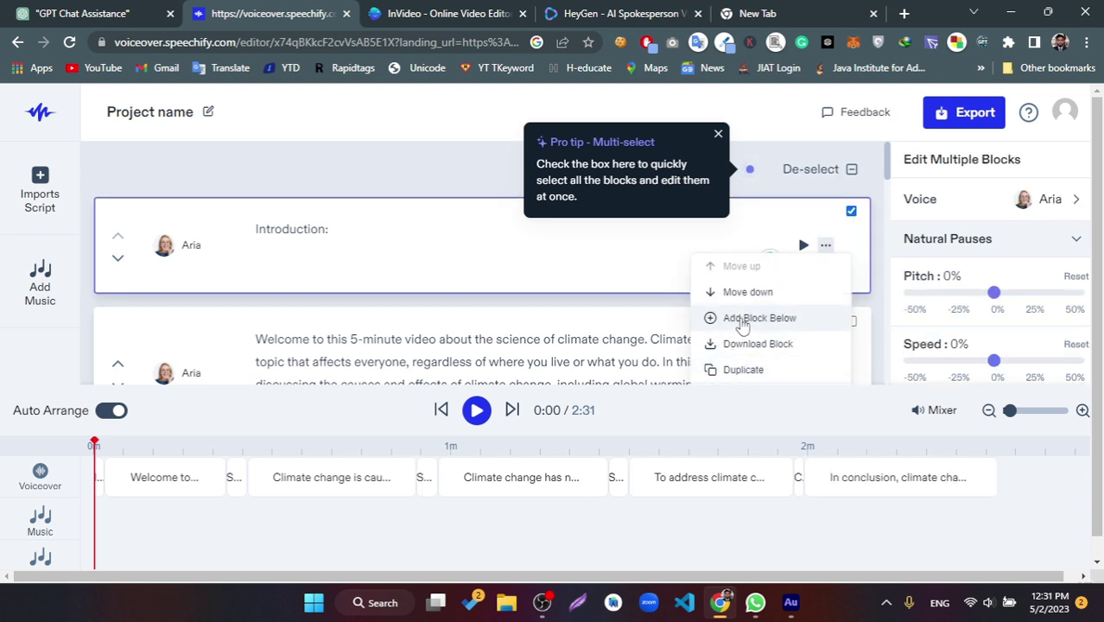
scroll(747, 309, "down", 3)
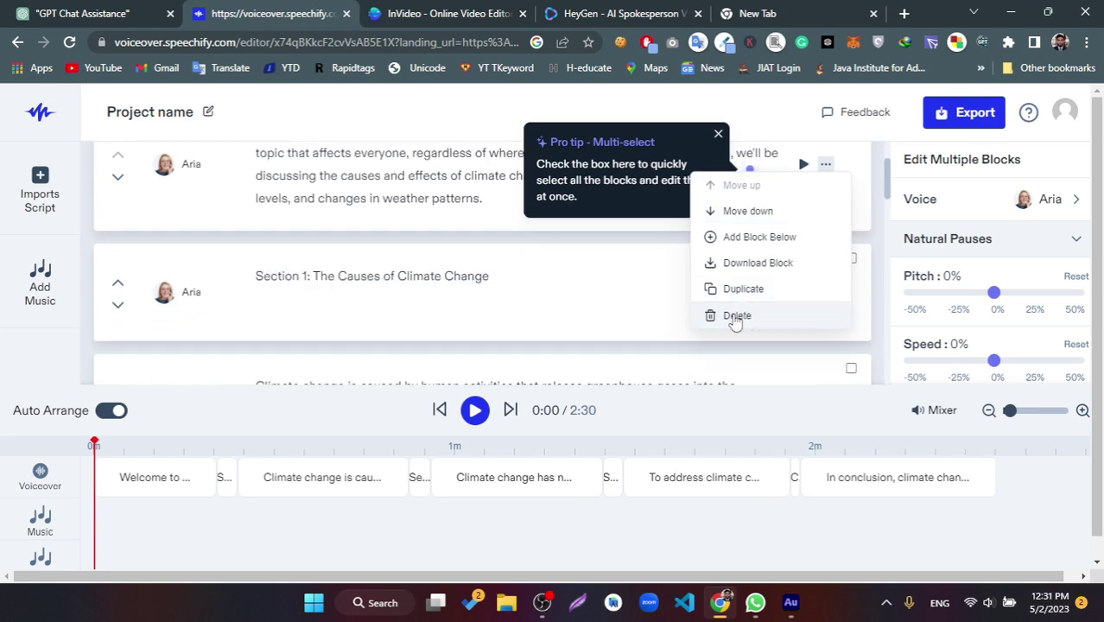
left_click(589, 306)
left_click(826, 294)
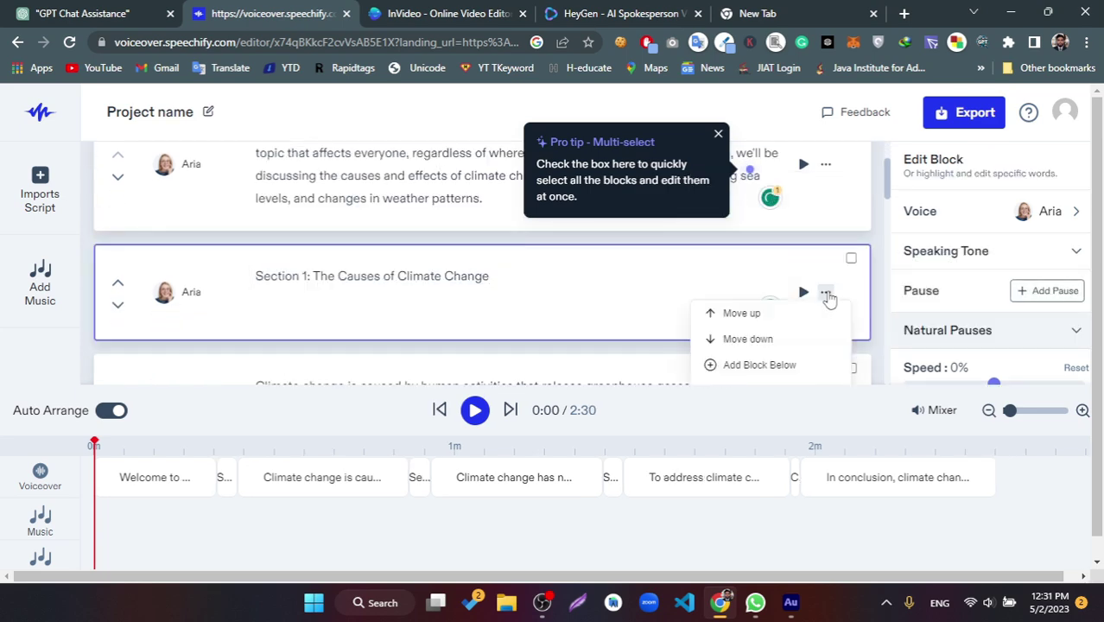
scroll(726, 301, "down", 3)
left_click(734, 200)
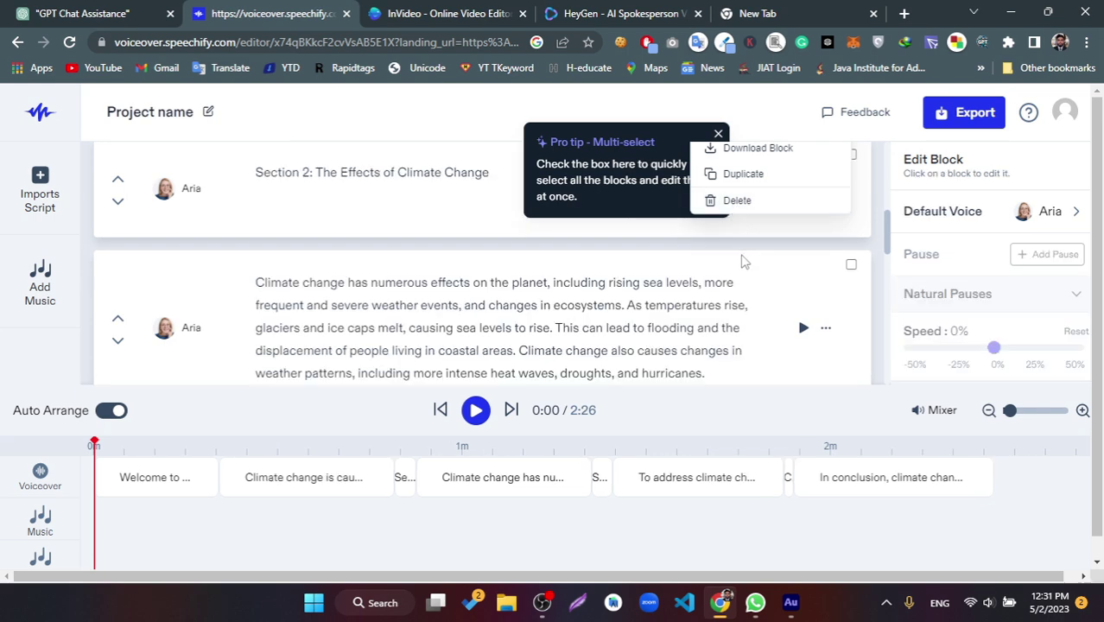
Delete the heading block "Section 2: The Effects of Climate Change".
scroll(735, 268, "up", 1)
left_click(477, 293)
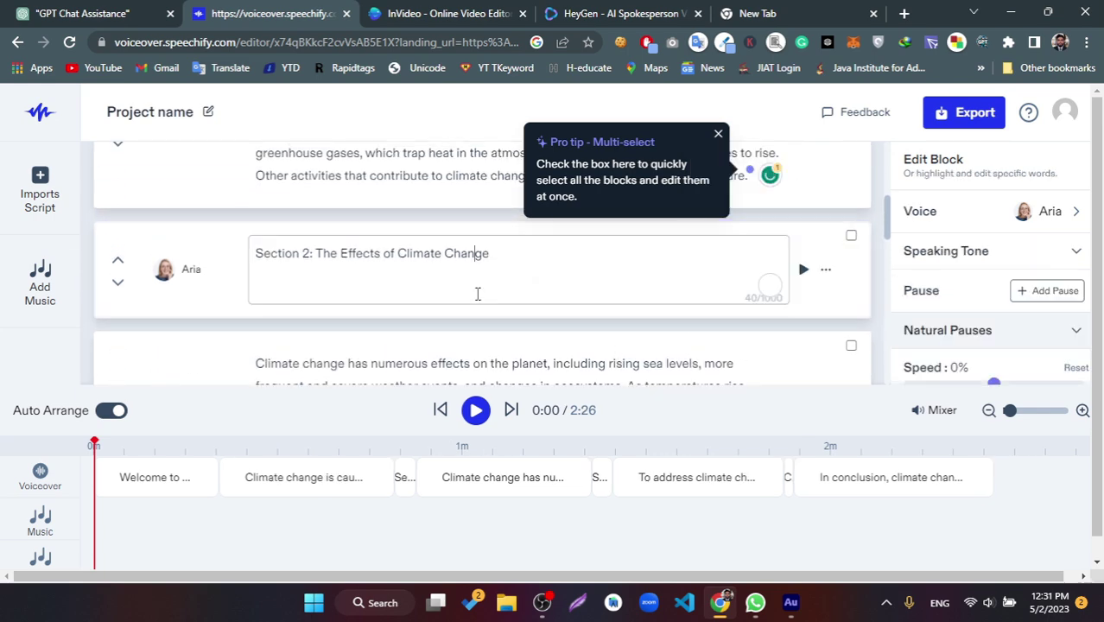
left_click(826, 269)
scroll(771, 331, "down", 3)
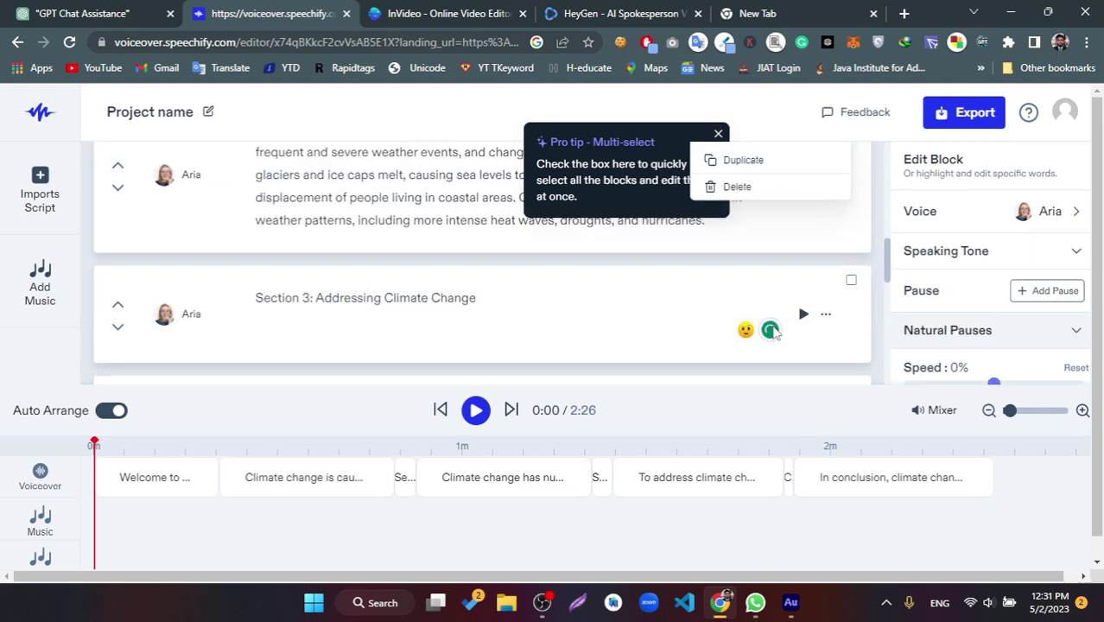
left_click(734, 185)
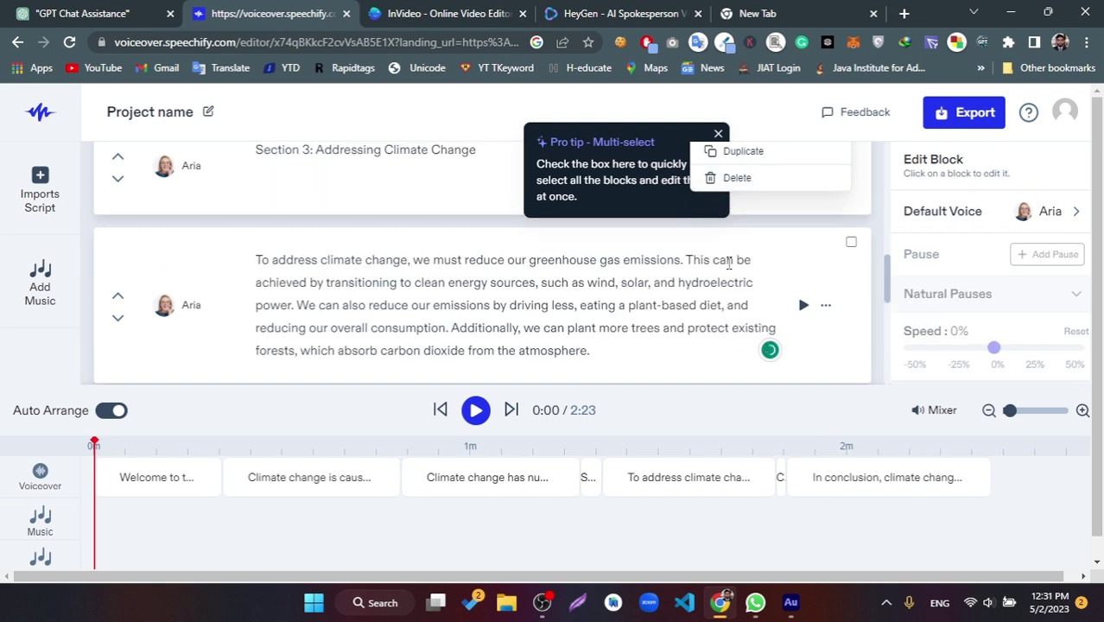
Delete the heading blocks "Conclusion:" and "Section 3: Addressing Climate Change" and dismiss the multi-select tip.
scroll(730, 256, "down", 1)
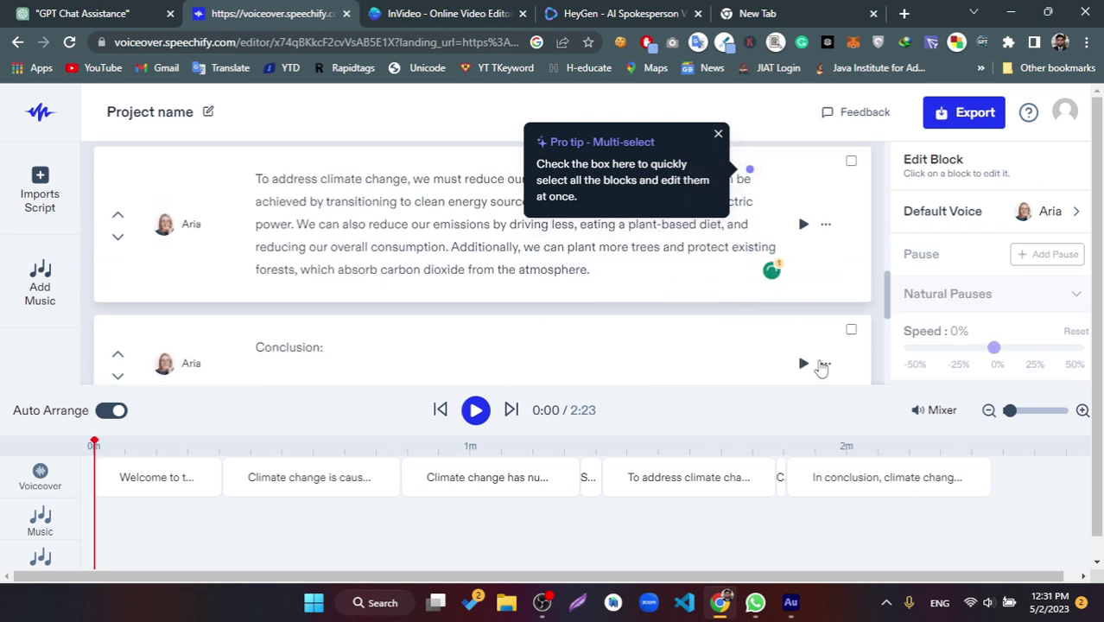
left_click(826, 363)
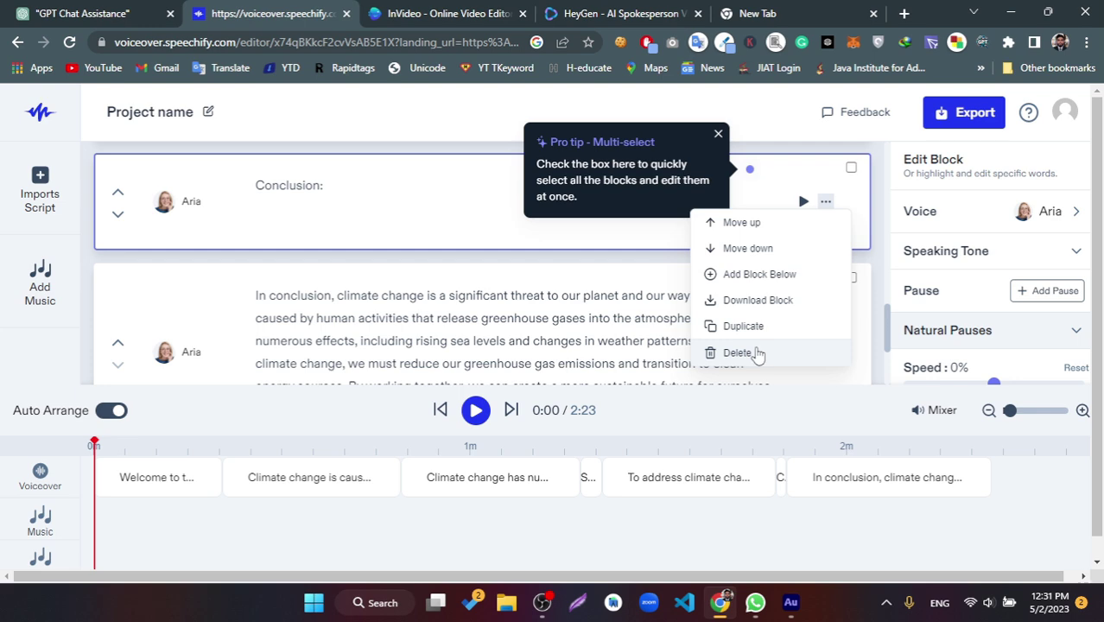
left_click(738, 352)
left_click(718, 134)
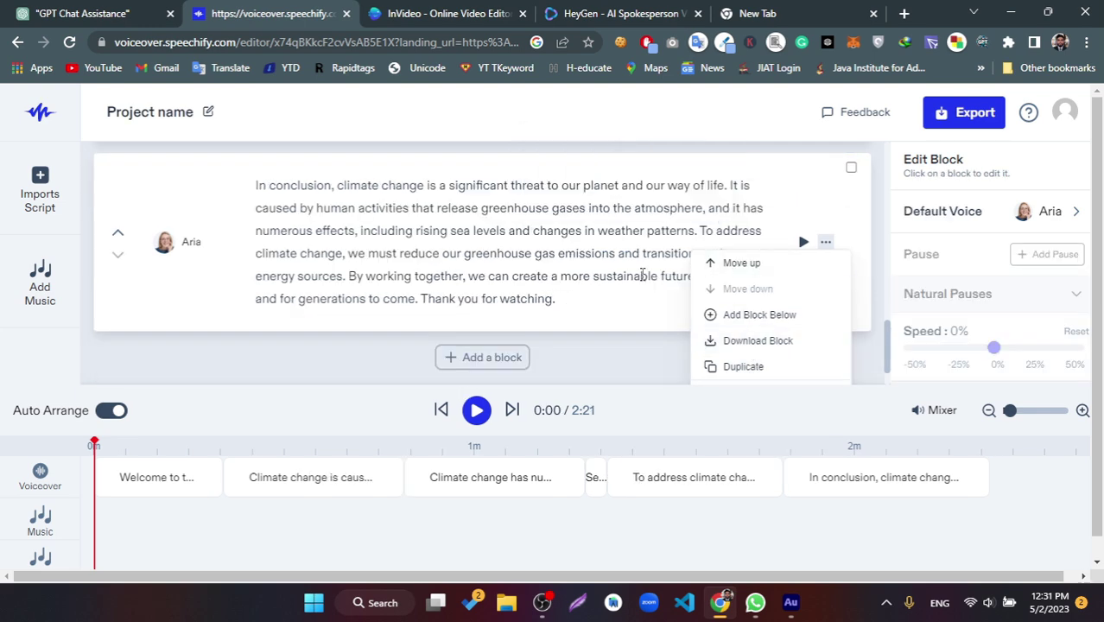
scroll(642, 275, "up", 5)
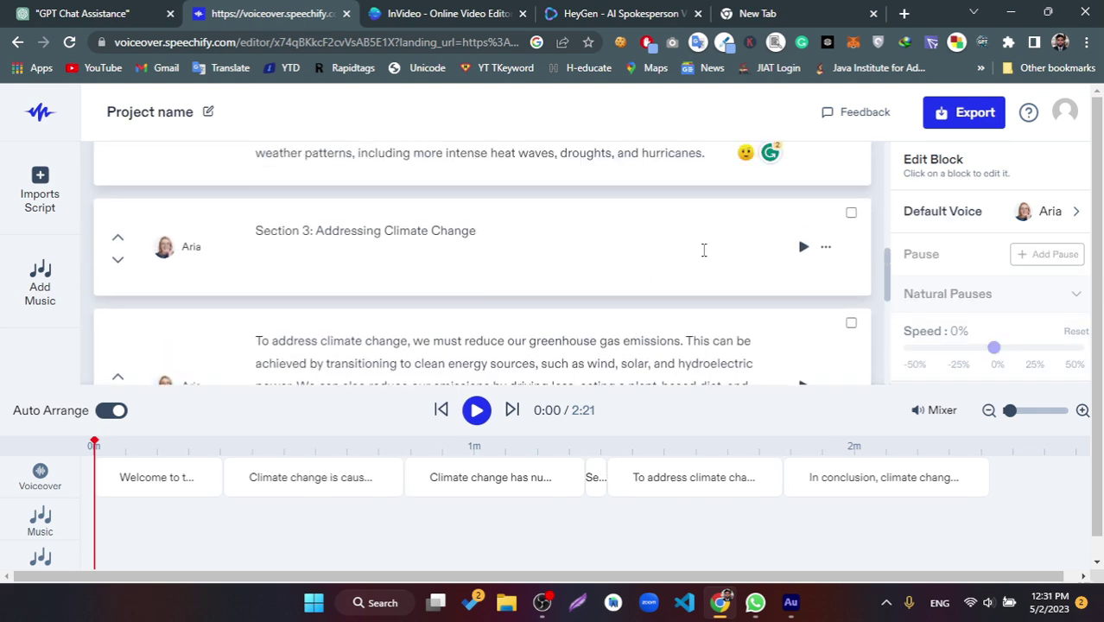
left_click(826, 247)
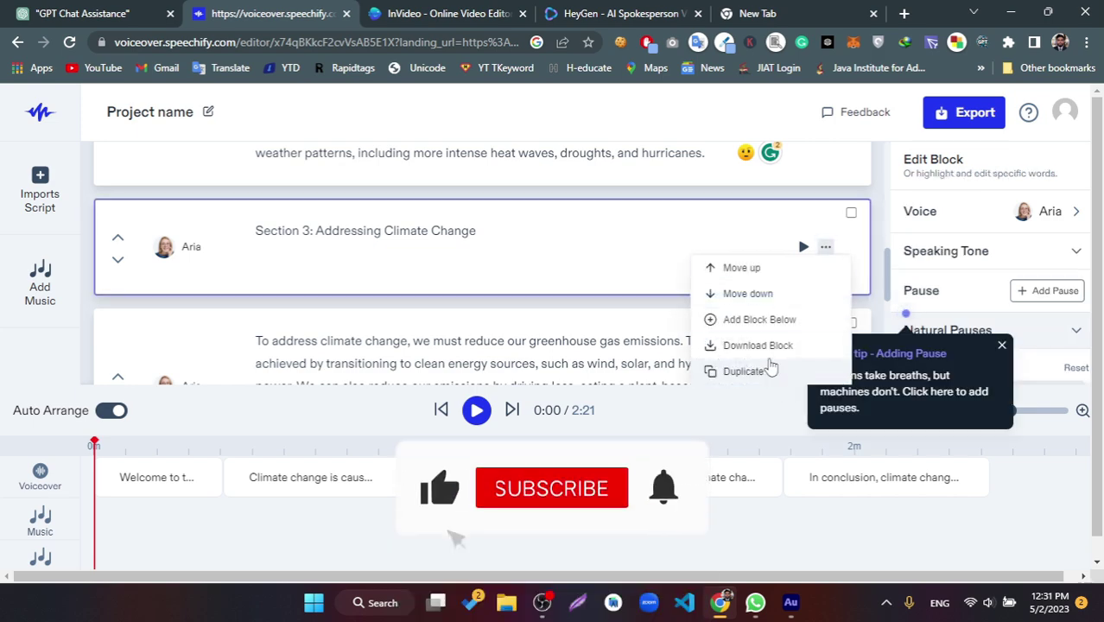
scroll(775, 372, "down", 3)
left_click(737, 234)
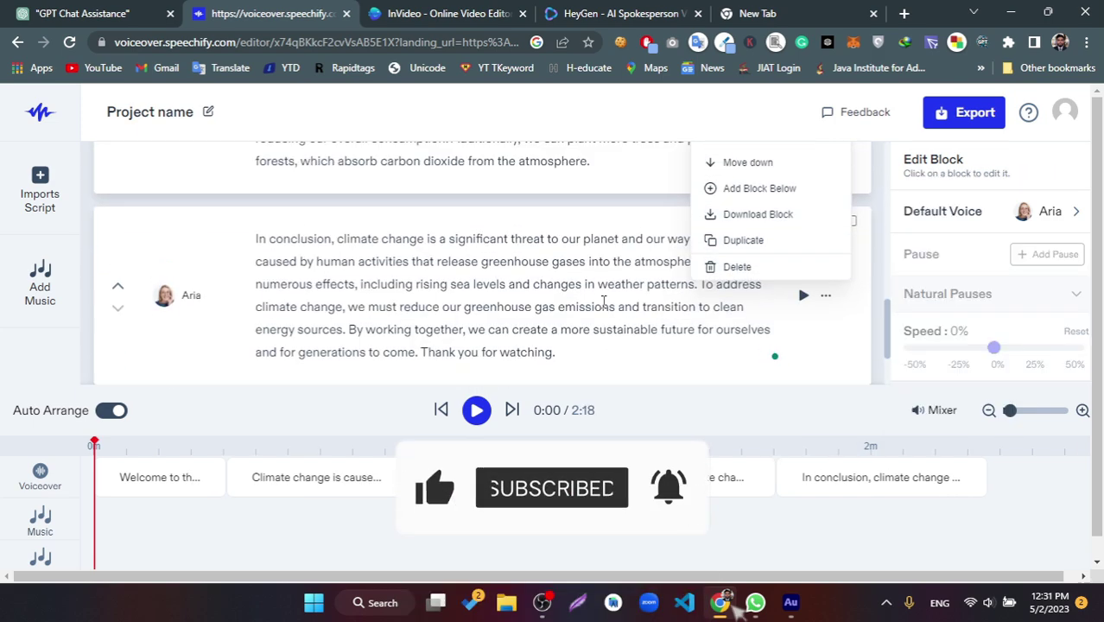
Review the remaining voiceover blocks from the welcome paragraph to the concluding paragraph.
scroll(604, 300, "up", 10)
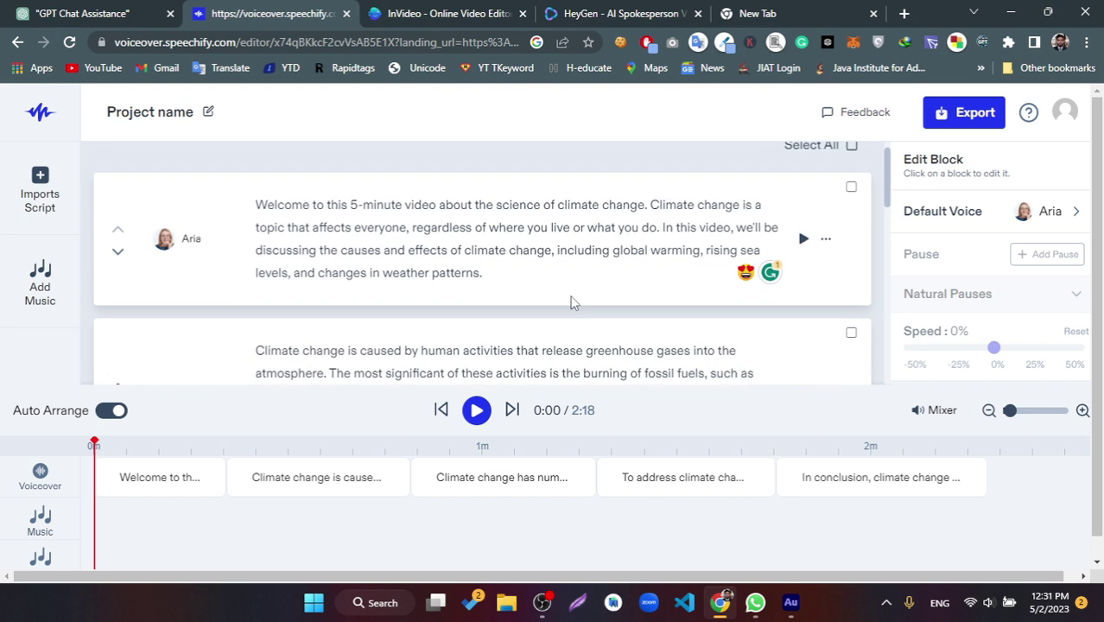
scroll(572, 298, "up", 1)
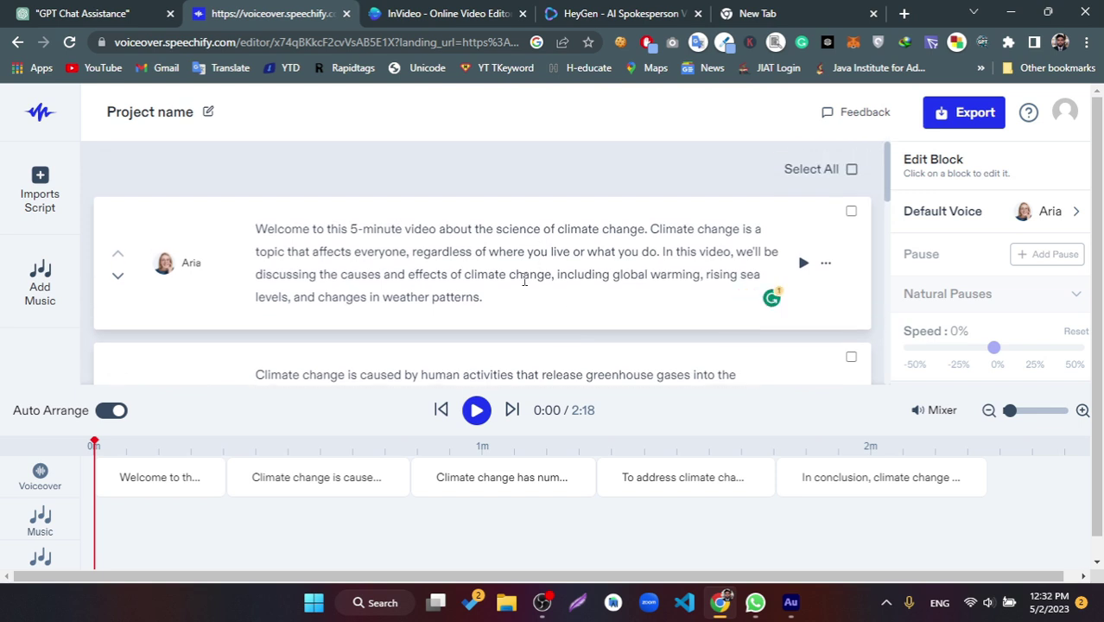
scroll(797, 251, "down", 3)
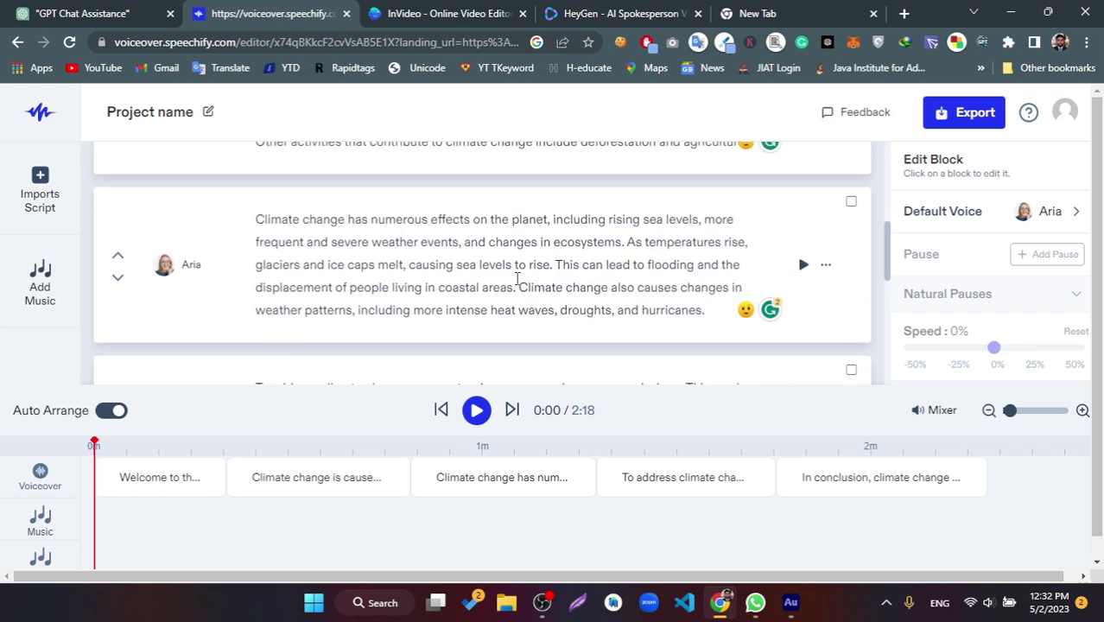
left_click(826, 261)
scroll(517, 284, "down", 4)
double_click(581, 410)
left_click(551, 385)
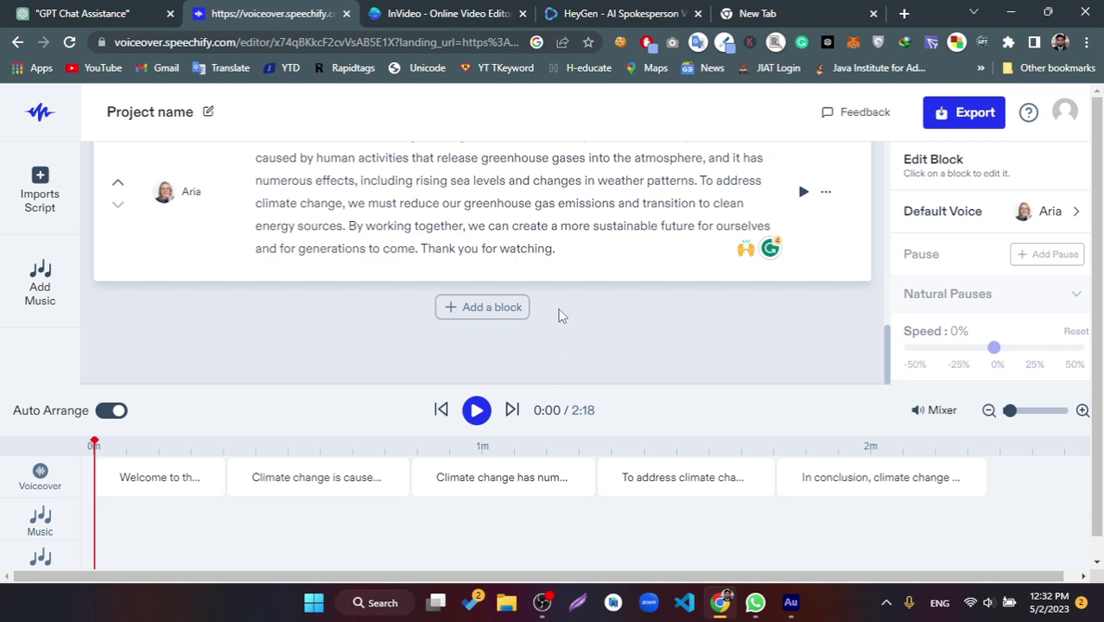
scroll(570, 280, "up", 10)
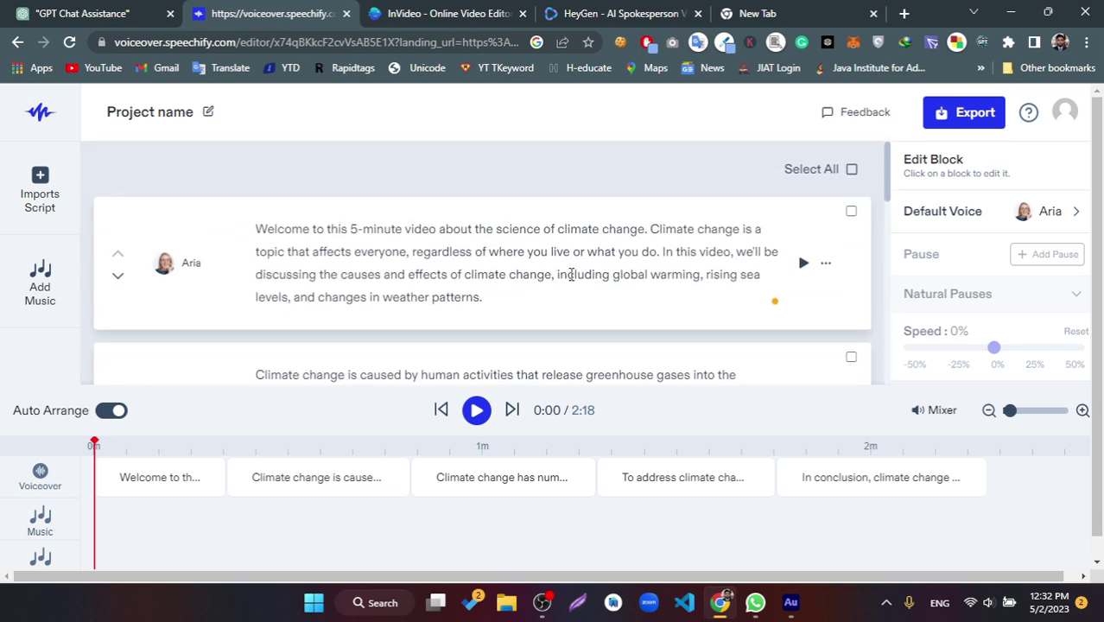
Set the speed of the first block, the welcome paragraph, to -5%, dismissing the tip about adding pauses.
scroll(958, 281, "down", 2)
scroll(958, 274, "down", 2)
scroll(1002, 233, "up", 2)
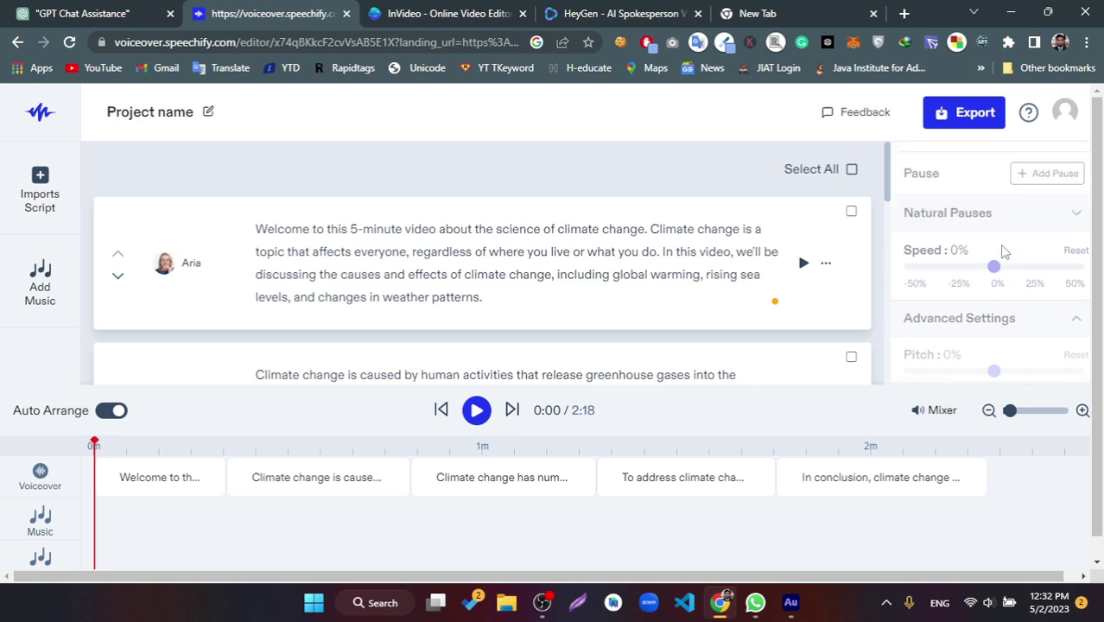
scroll(1003, 251, "up", 1)
left_click(802, 225)
scroll(959, 238, "down", 1)
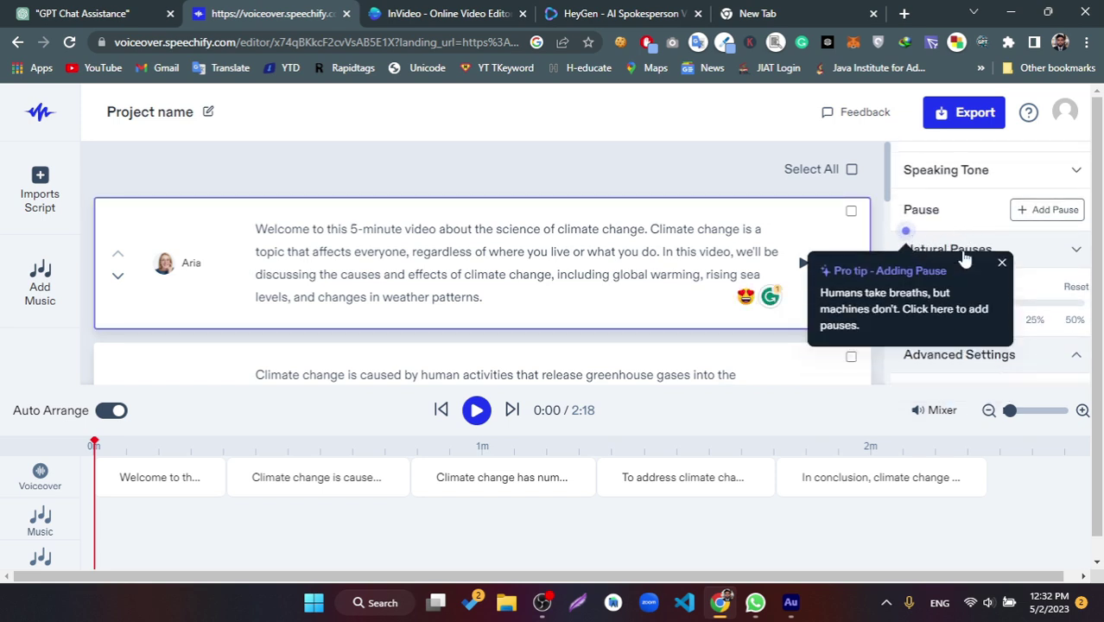
left_click(1000, 265)
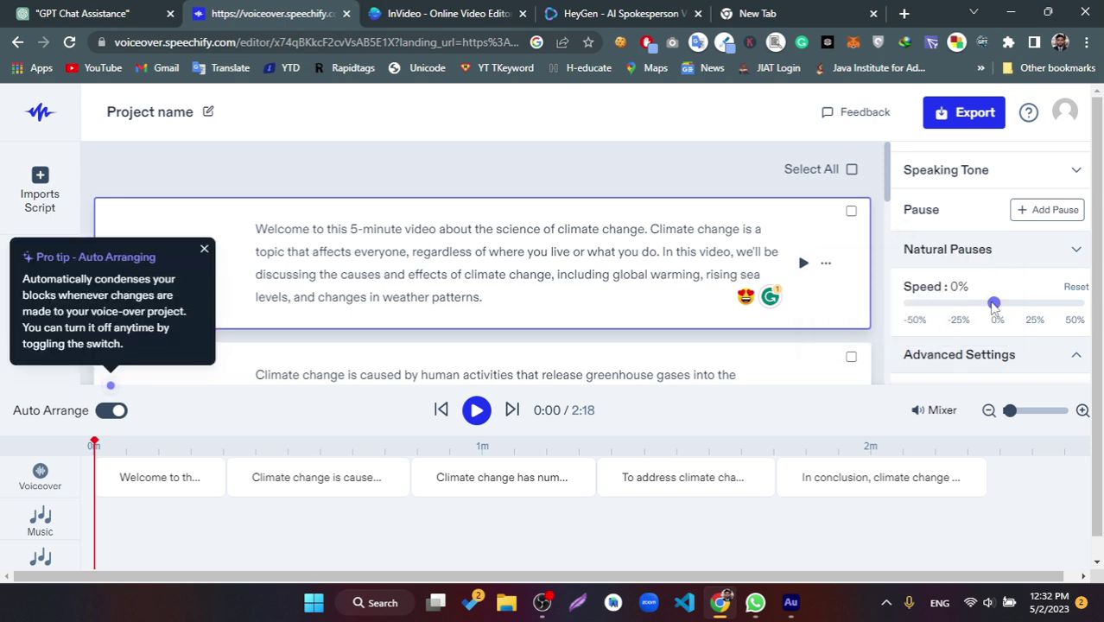
left_click_drag(995, 306, 988, 307)
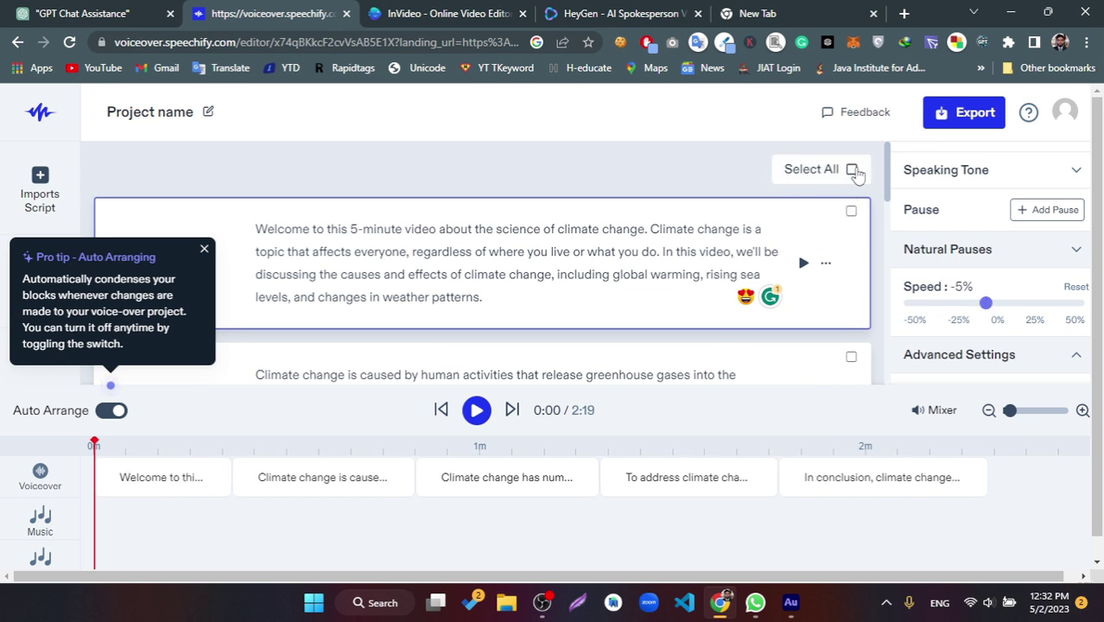
Select all voiceover blocks and set their speed to -10%.
left_click(845, 169)
scroll(981, 235, "up", 1)
scroll(990, 242, "down", 3)
scroll(992, 246, "up", 1)
left_click(990, 293)
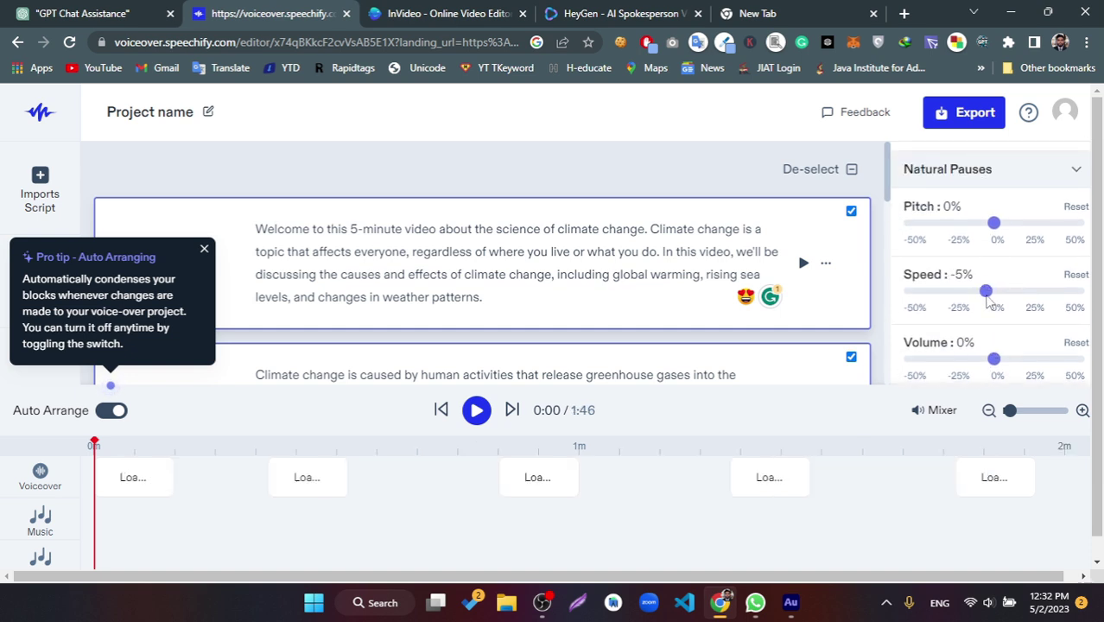
left_click_drag(984, 294, 980, 294)
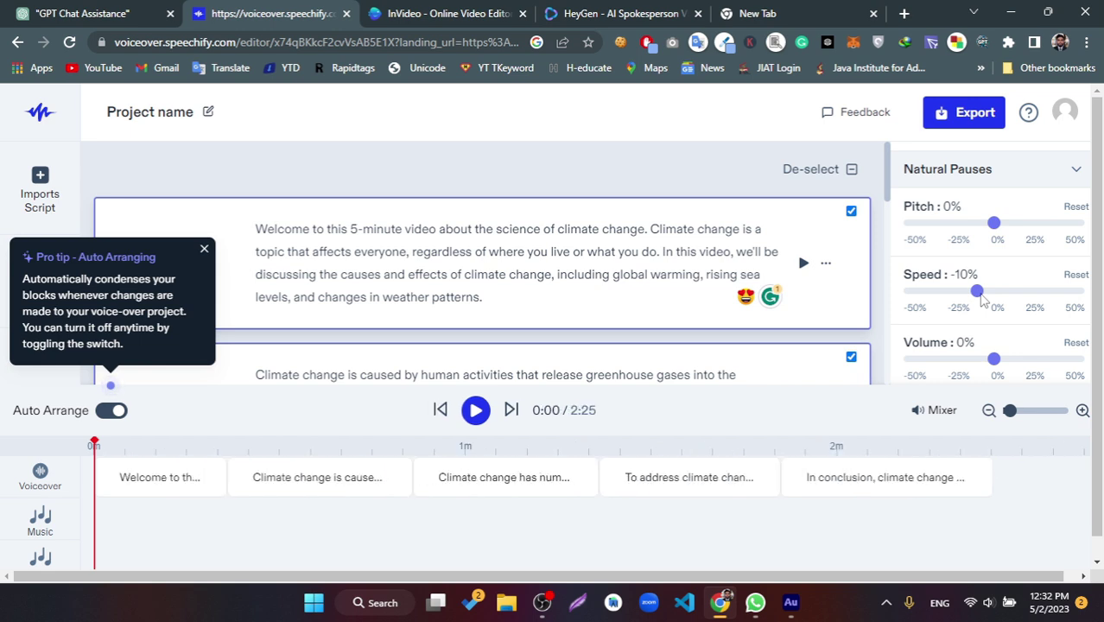
Try a 25% speed on all selected blocks and return their speed to 0%.
mouse_move(979, 294)
left_mouse_down()
mouse_move(962, 295)
mouse_move(994, 294)
left_mouse_up()
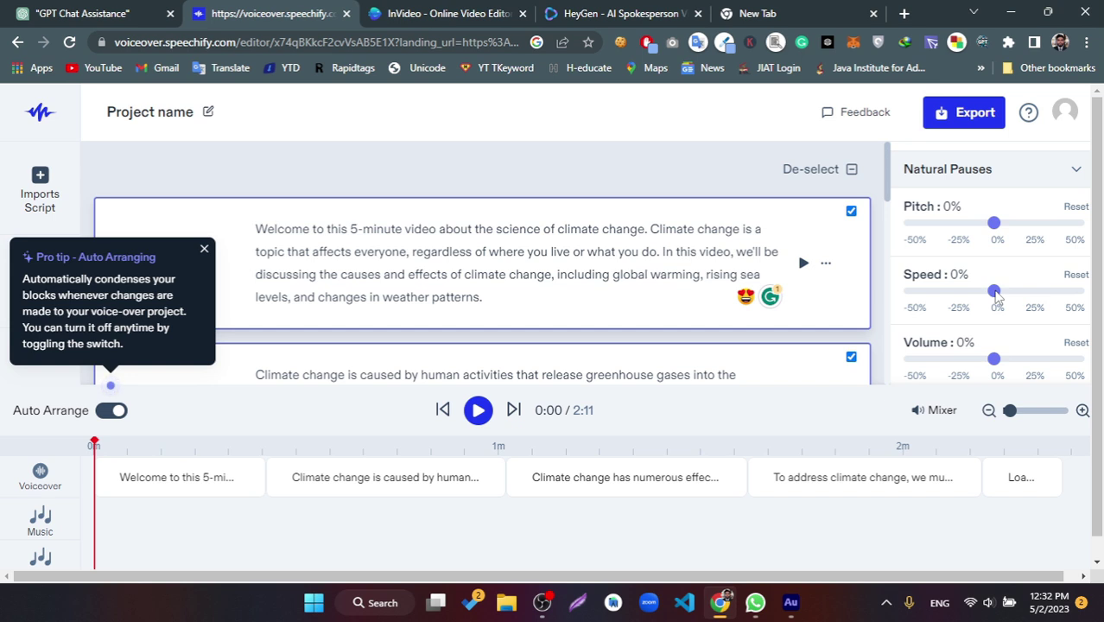
left_click(1035, 293)
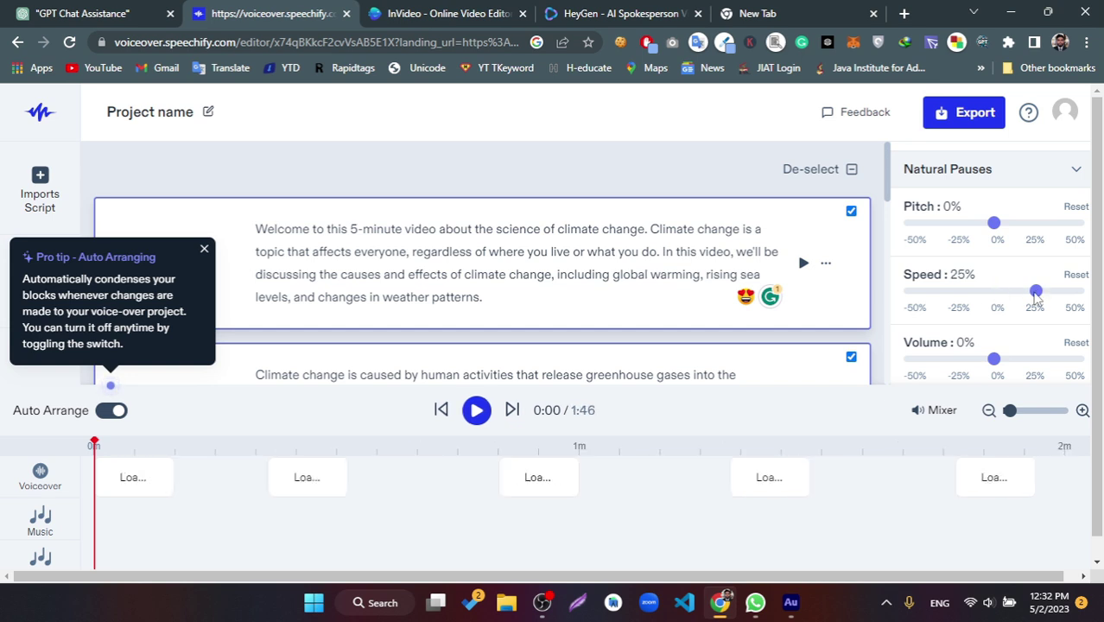
left_click(995, 292)
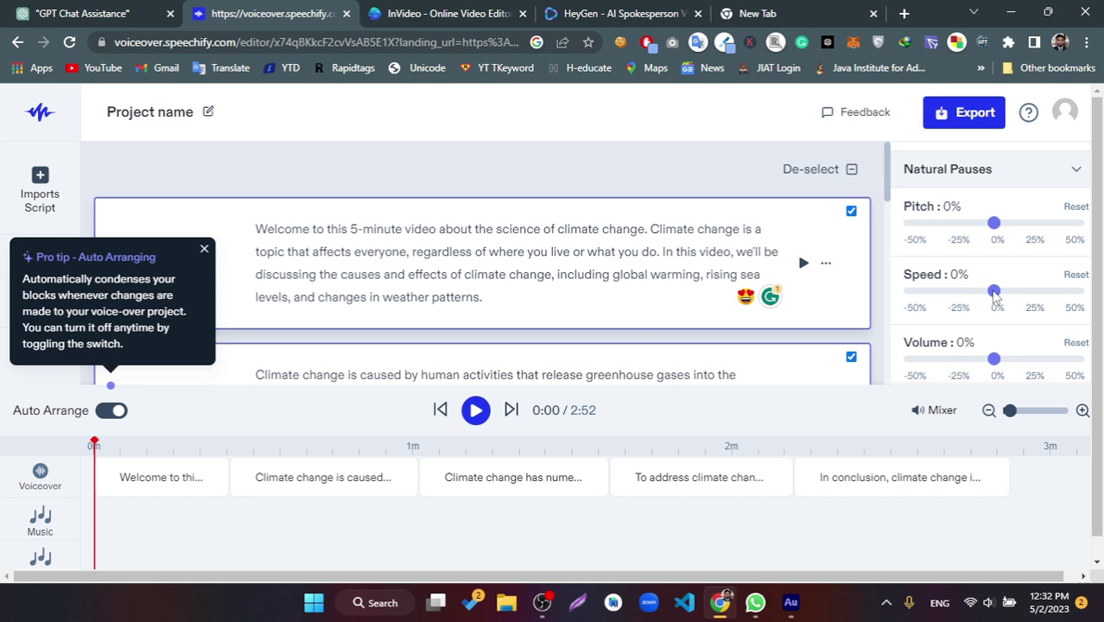
Dismiss the Auto Arranging tip and switch Auto Arrange off and back on.
left_click(204, 252)
left_click(111, 411)
left_click(111, 411)
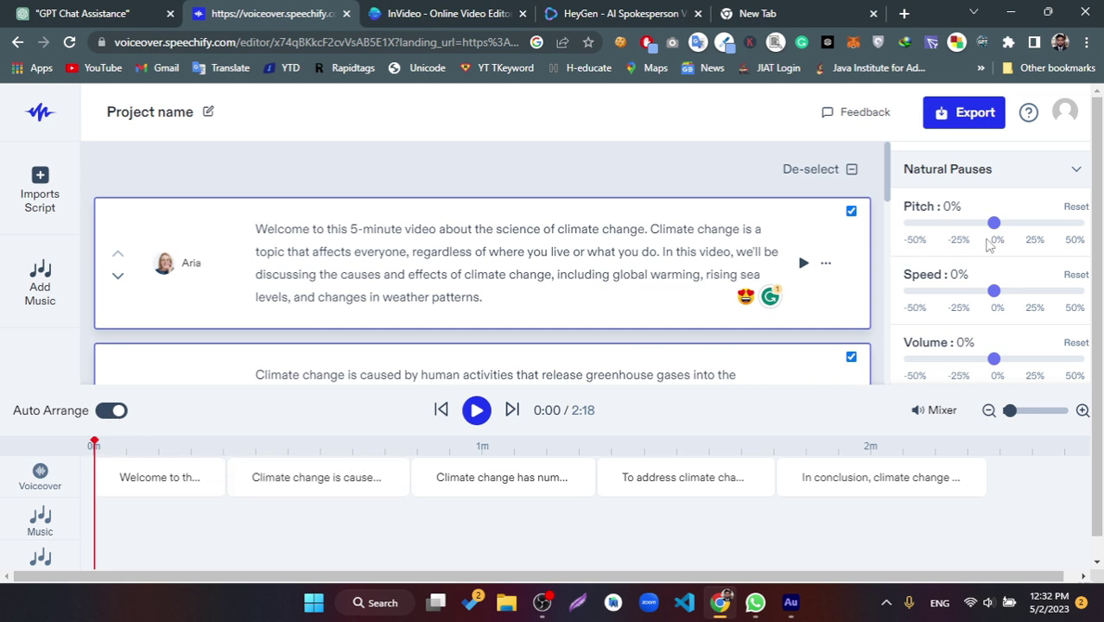
Change "5-minute" to "3-minute" in the welcome block's text.
scroll(950, 225, "down", 2)
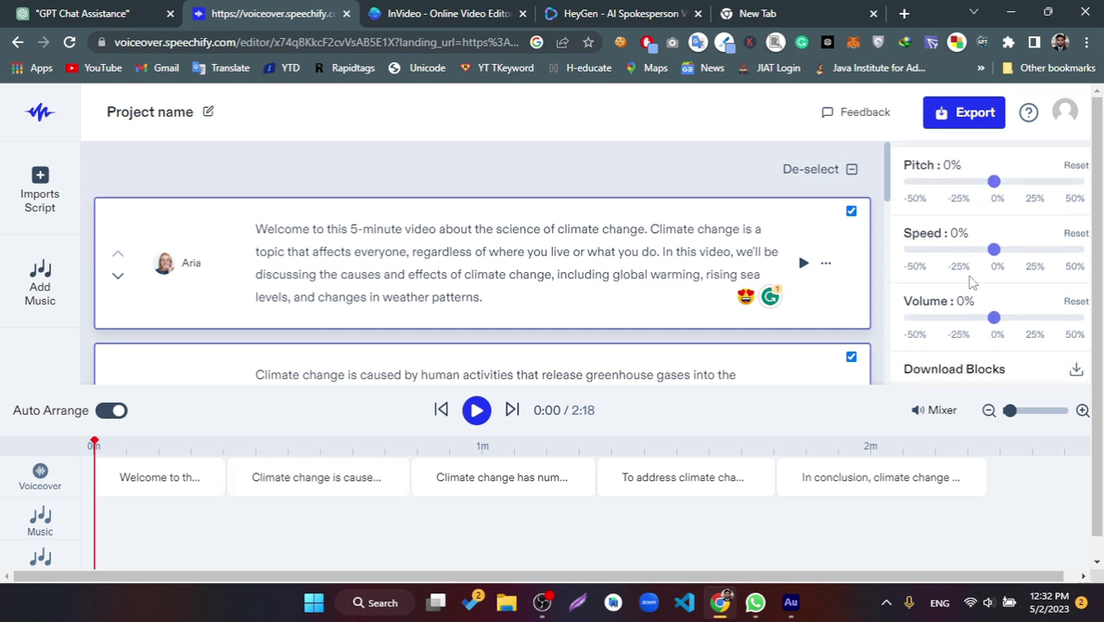
scroll(972, 282, "up", 3)
left_click(351, 230)
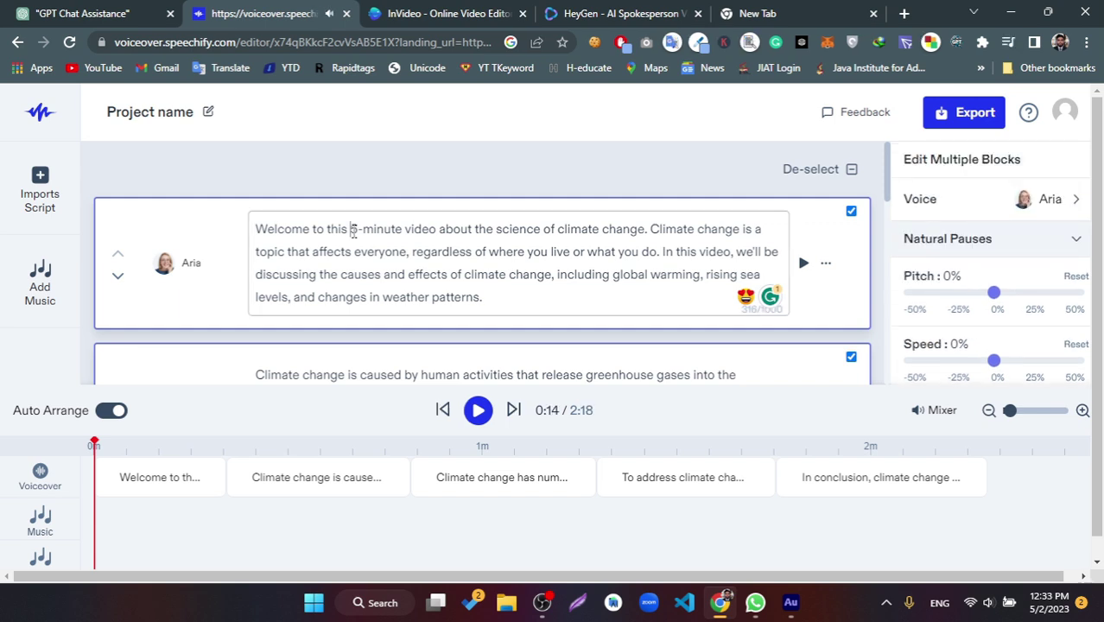
key("Delete")
type("3")
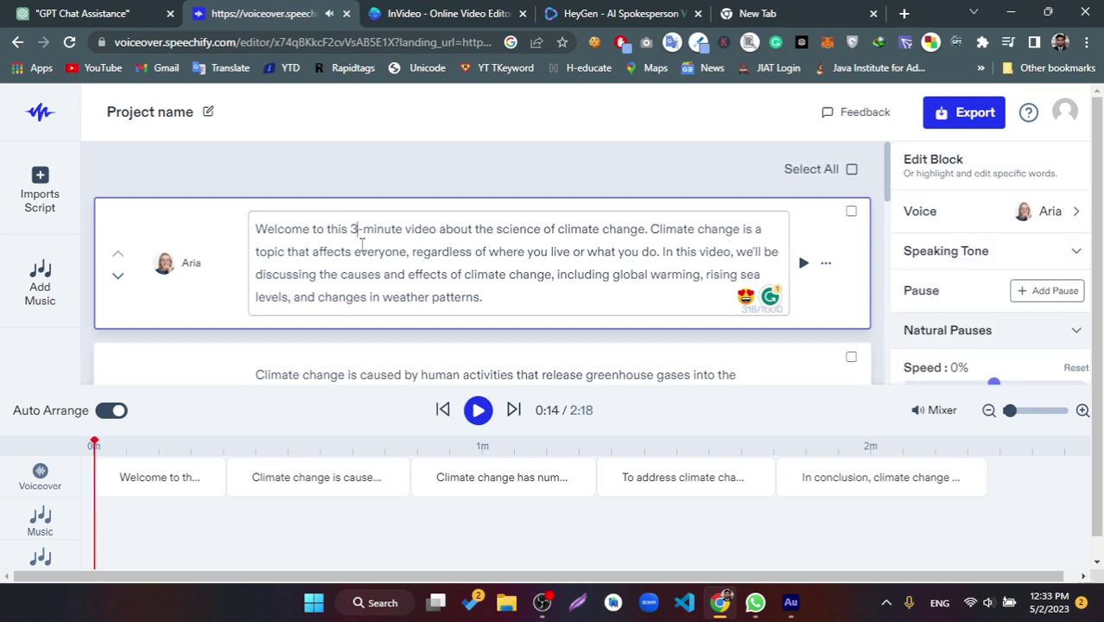
Play the opening of the voiceover with the edited welcome text and pause it.
left_click(476, 413)
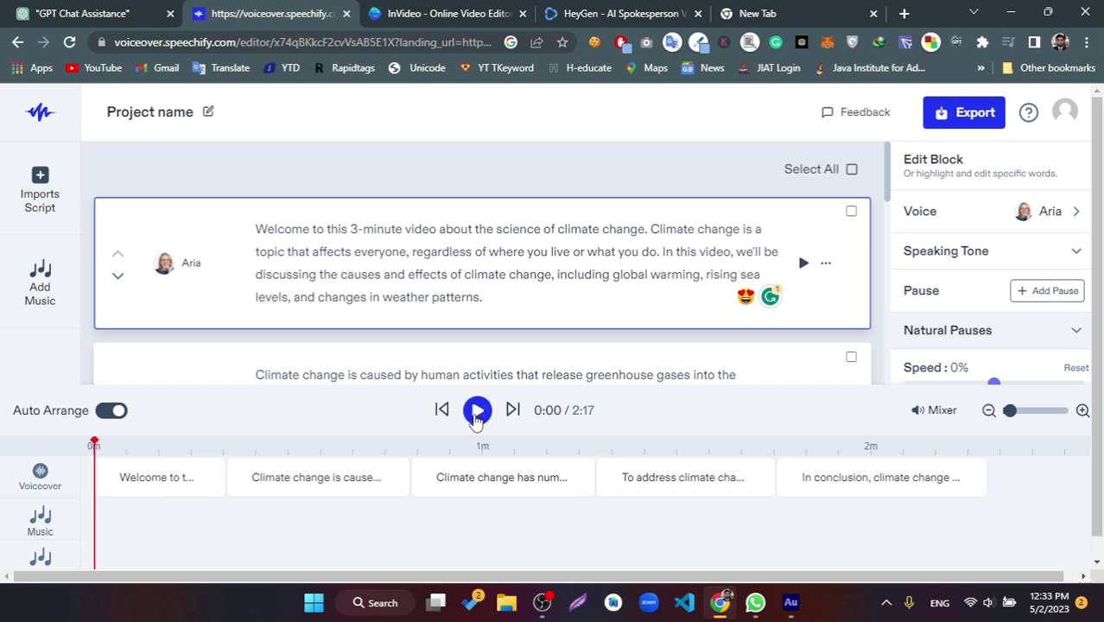
left_click(478, 411)
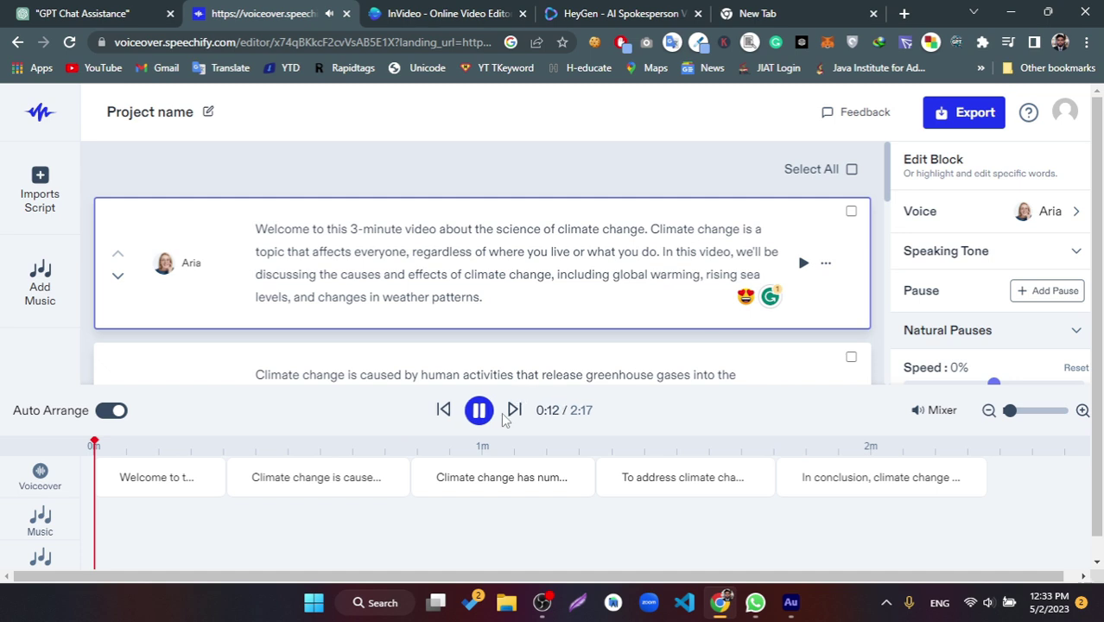
left_click(480, 413)
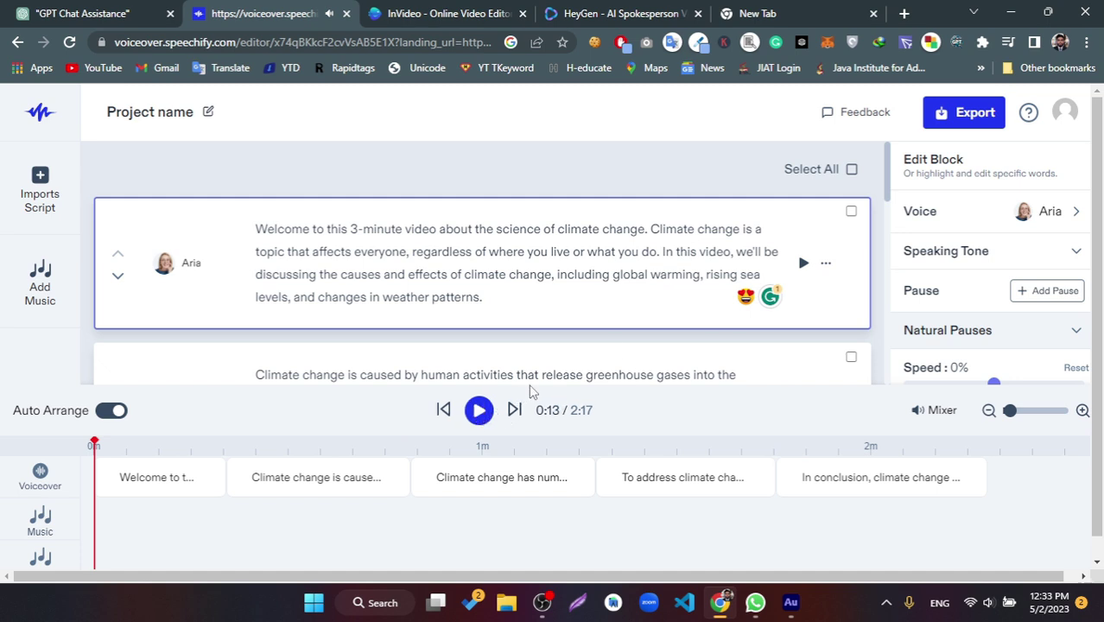
Set the speaking tone of the welcome block to Friendly.
left_click(1076, 257)
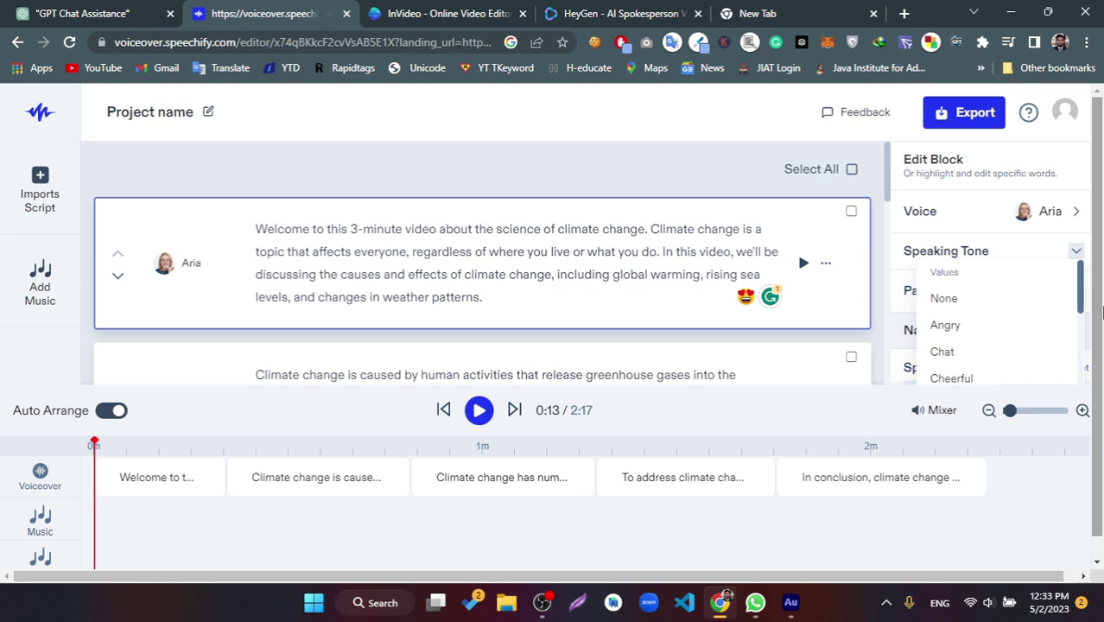
left_click_drag(1080, 309, 1079, 350)
left_click(950, 268)
scroll(1070, 250, "down", 1)
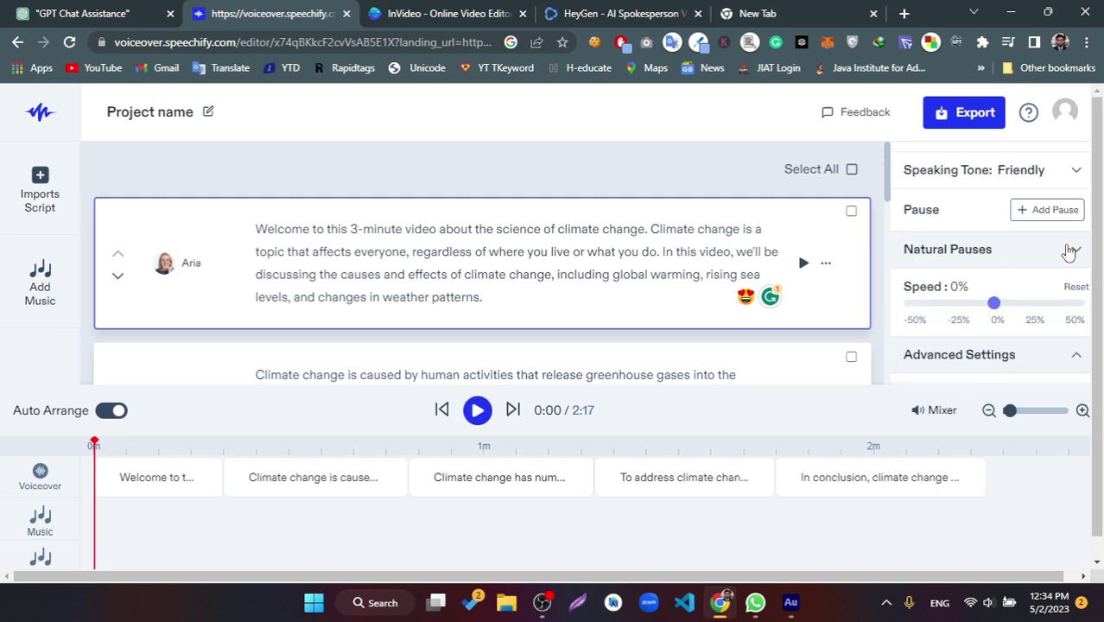
Listen to the welcome block in the Friendly tone while checking its voice settings, and pause playback.
scroll(1069, 251, "down", 2)
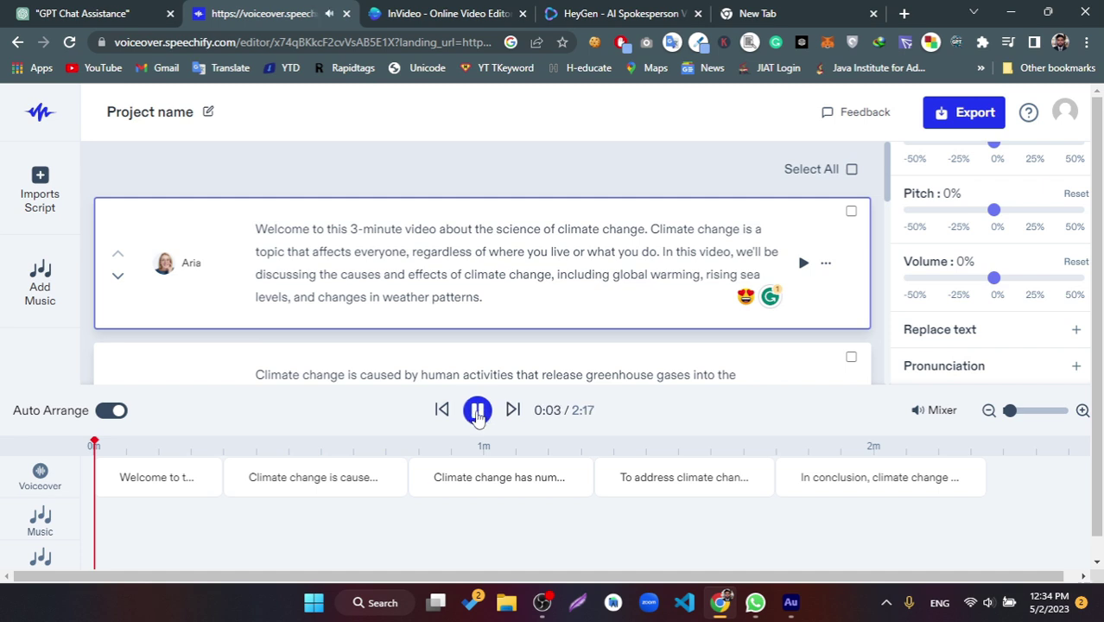
scroll(925, 321, "up", 1)
scroll(993, 285, "down", 1)
scroll(996, 278, "down", 1)
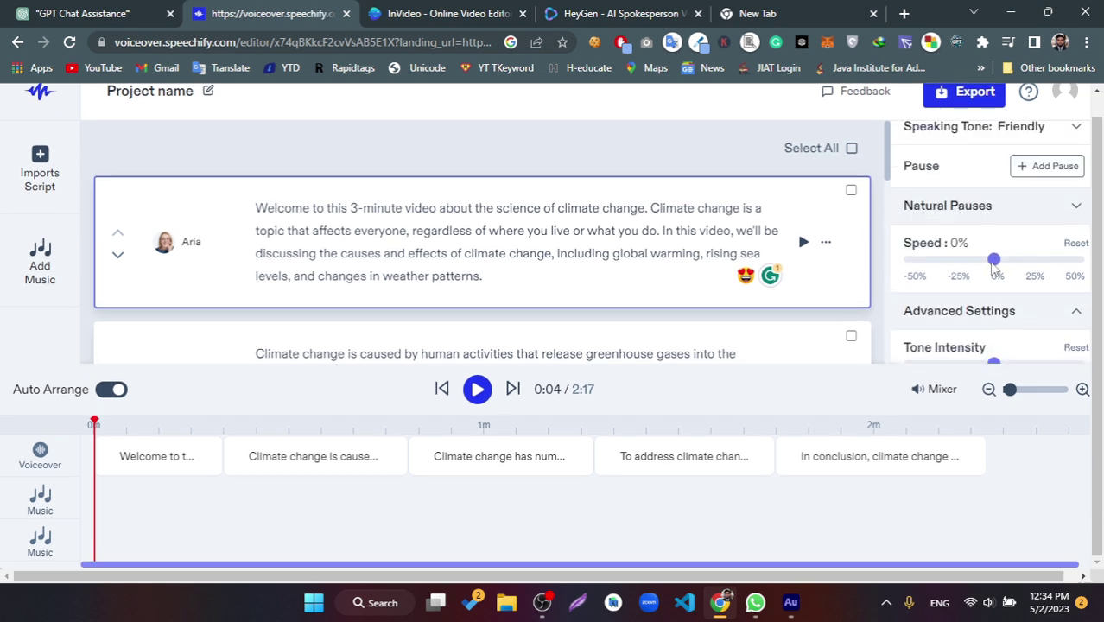
left_click(977, 259)
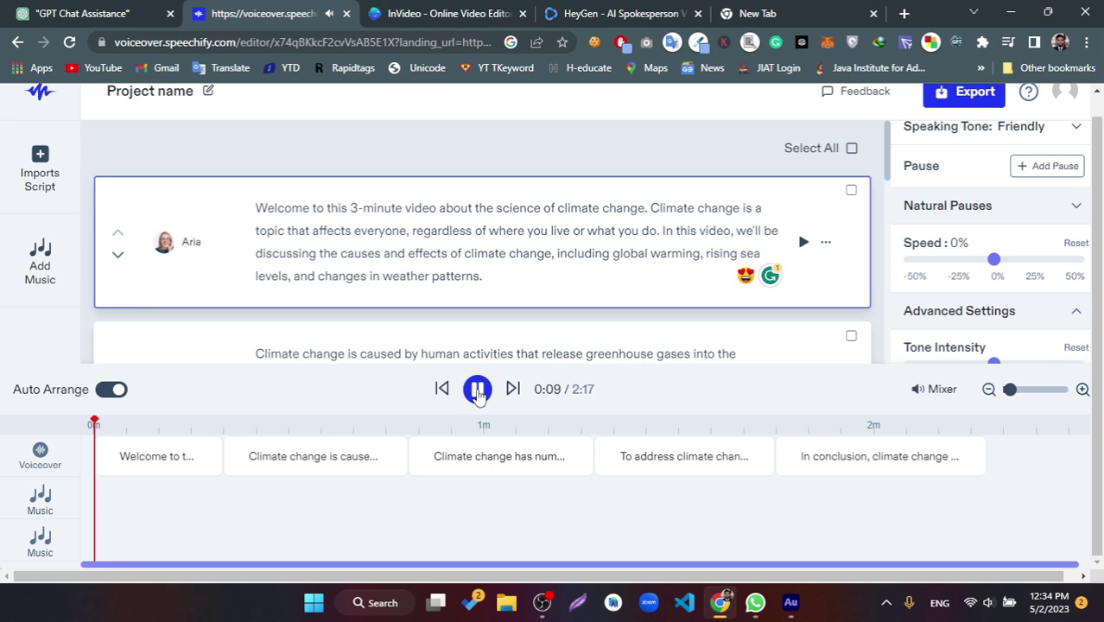
left_click(477, 389)
Set the speed of all voiceover blocks to -10% and preview the slower narration.
left_click(851, 148)
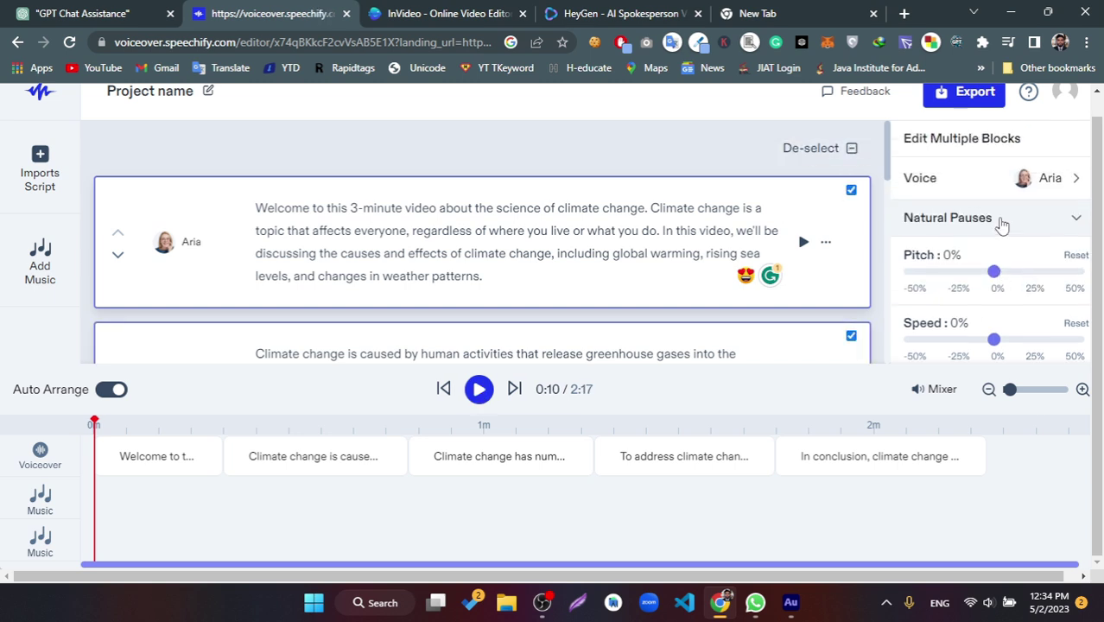
left_click_drag(994, 194, 978, 192)
left_click(474, 390)
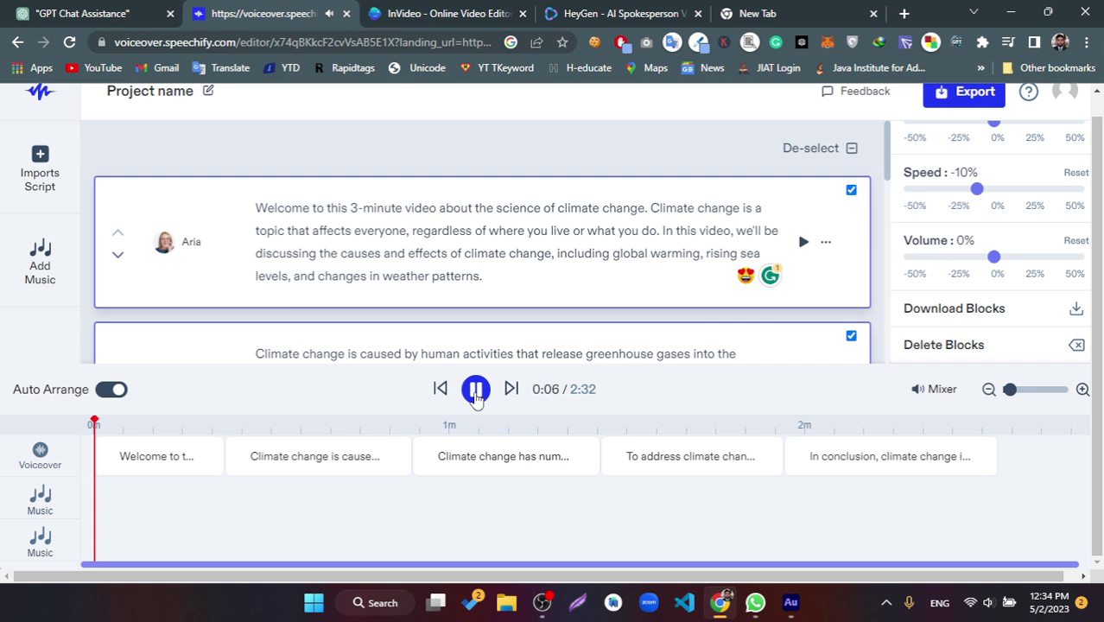
left_click(476, 390)
scroll(942, 198, "up", 2)
scroll(901, 170, "up", 1)
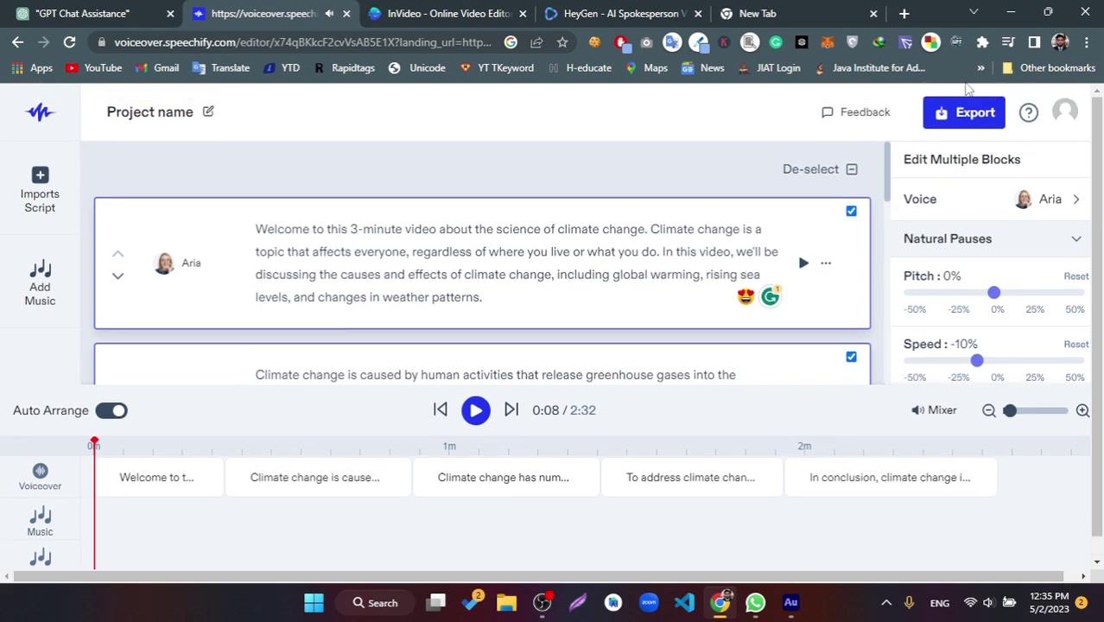
Try to export the voiceover project and close the upgrade offer.
left_click(964, 113)
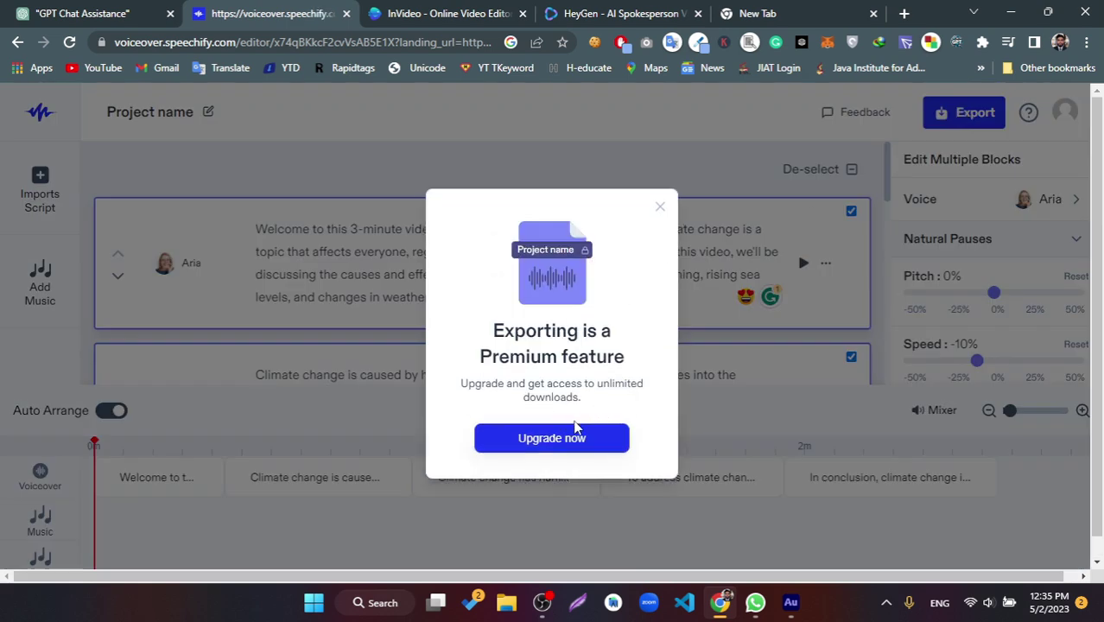
left_click(660, 208)
scroll(1039, 272, "down", 4)
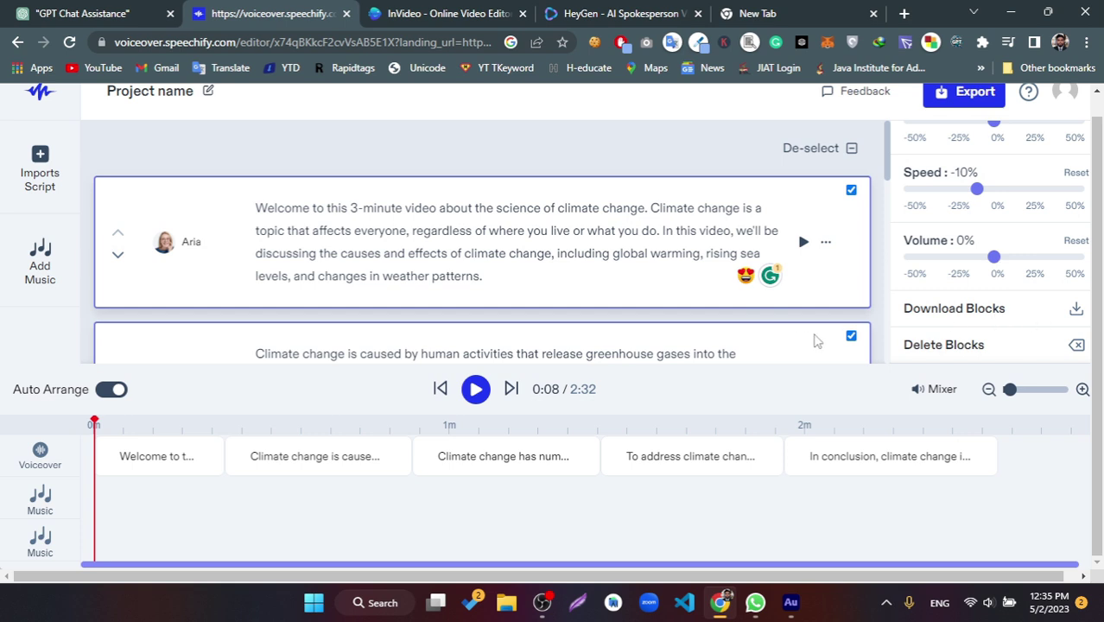
scroll(888, 329, "up", 1)
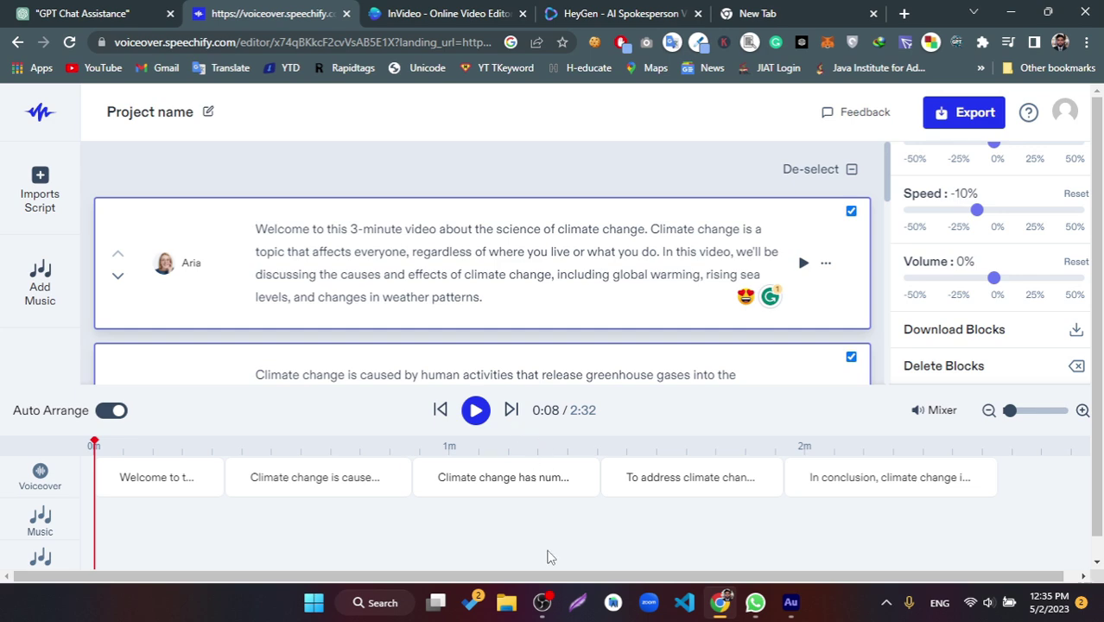
Play the voiceover while checking the Desktop Audio level in OBS, minimize OBS and pause playback.
left_click(542, 602)
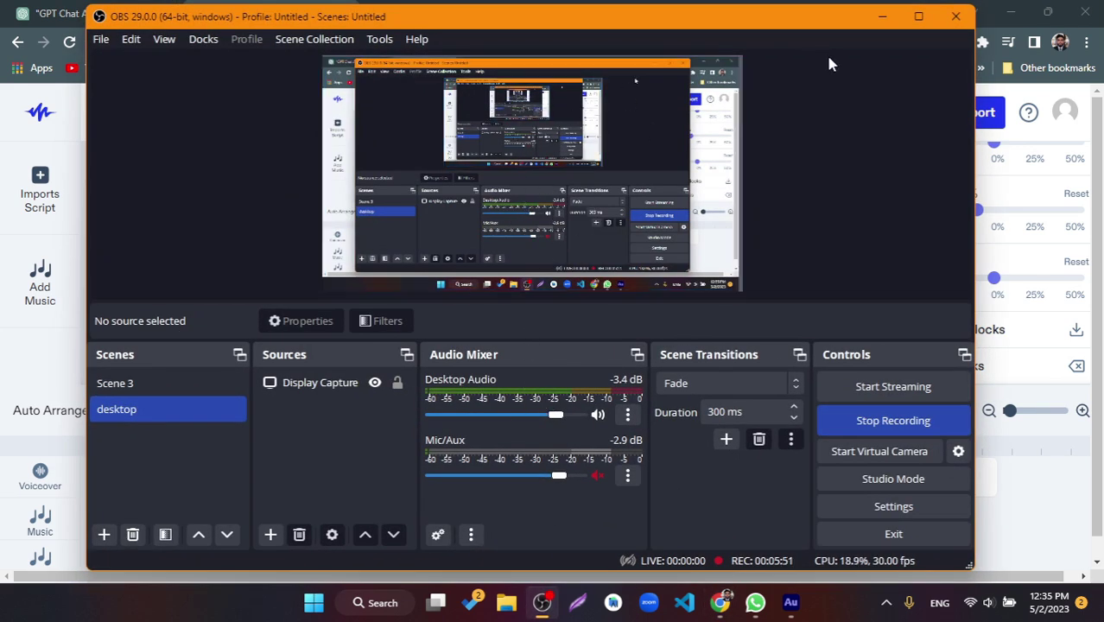
left_click(1022, 464)
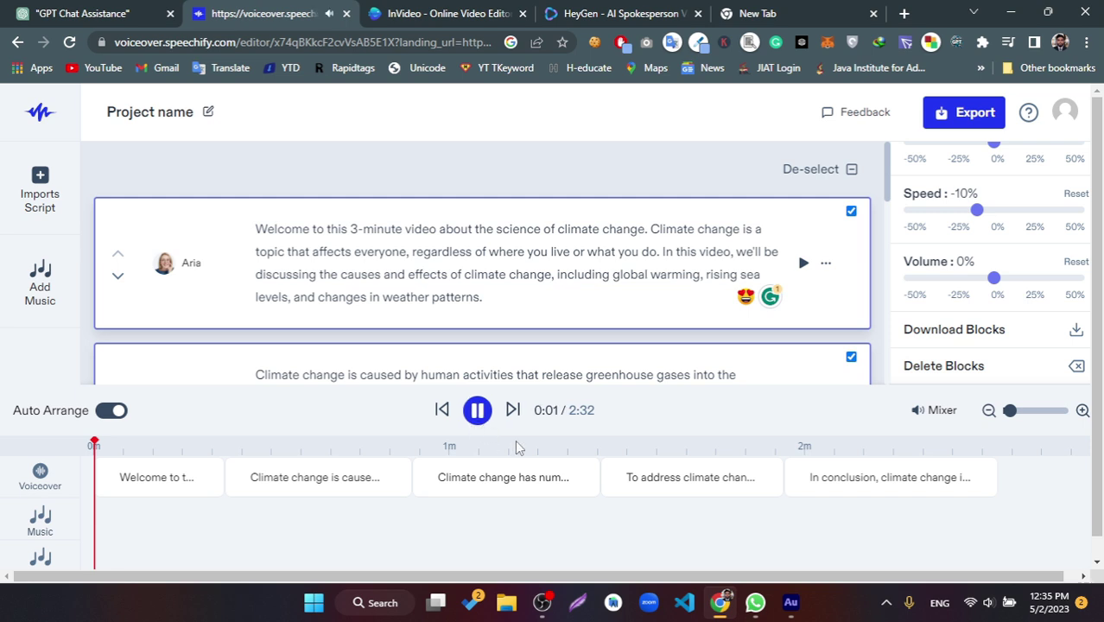
left_click(542, 602)
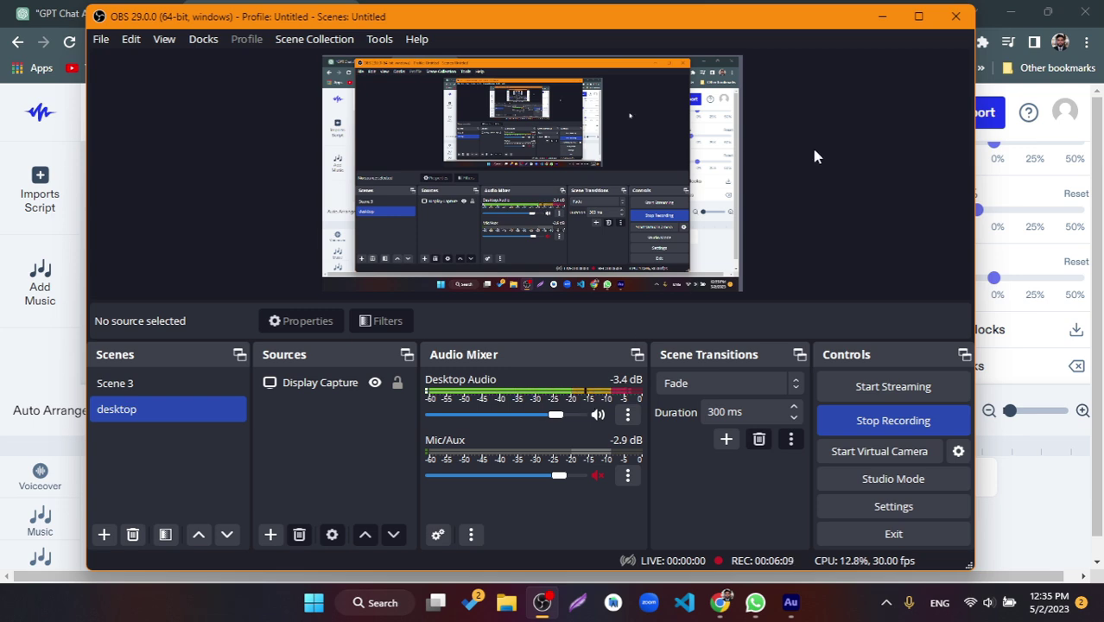
left_click(880, 17)
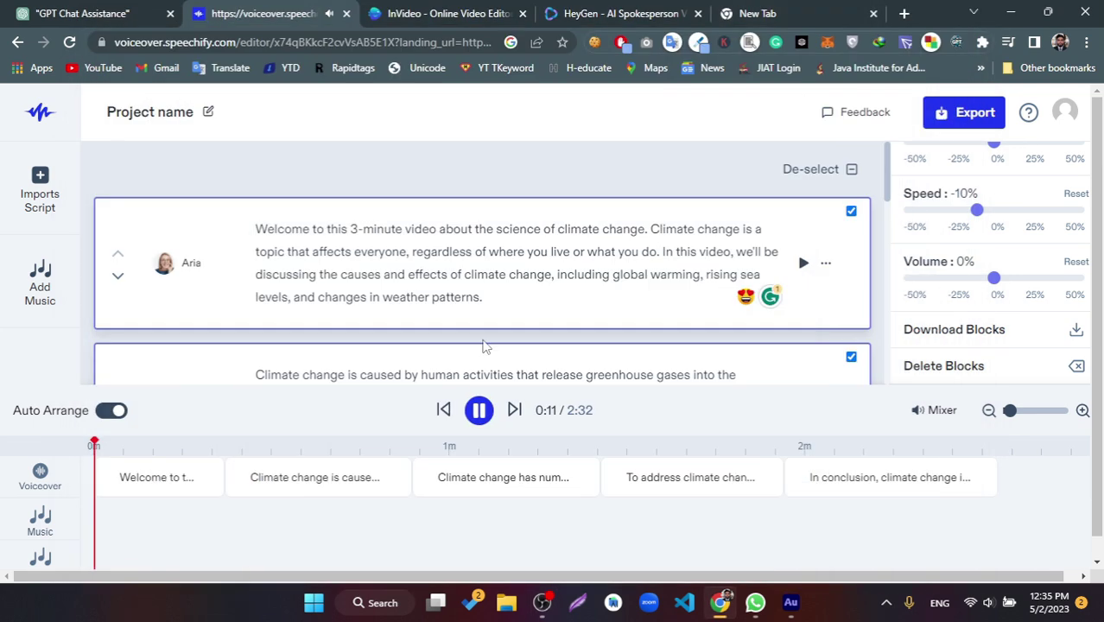
left_click(478, 411)
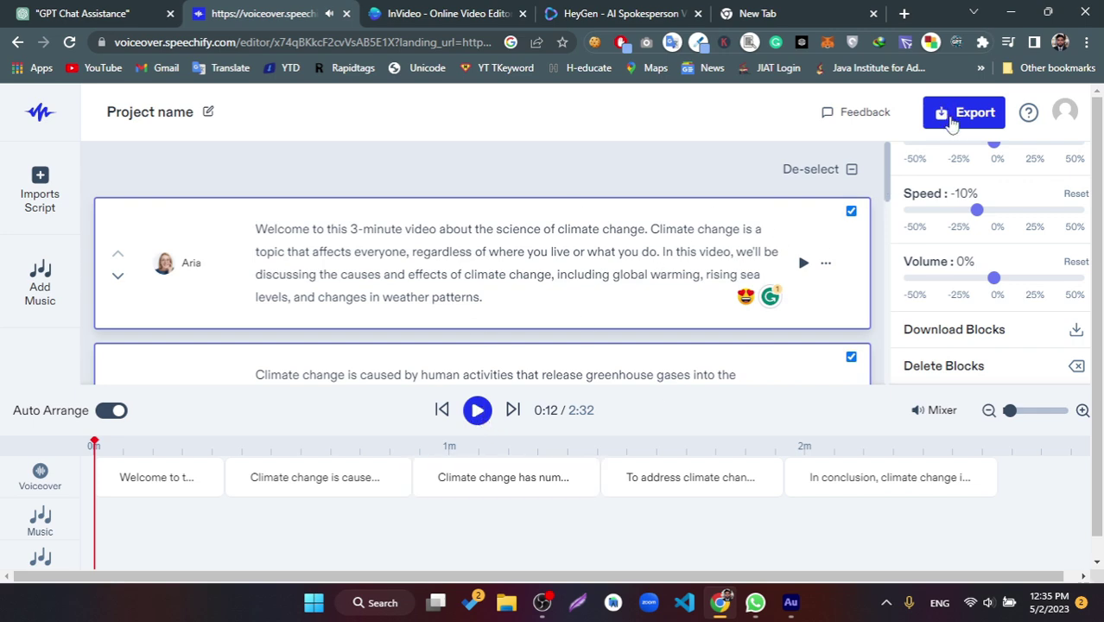
Try exporting the voiceover again, close the upgrade offer and look through the remaining blocks.
left_click(951, 115)
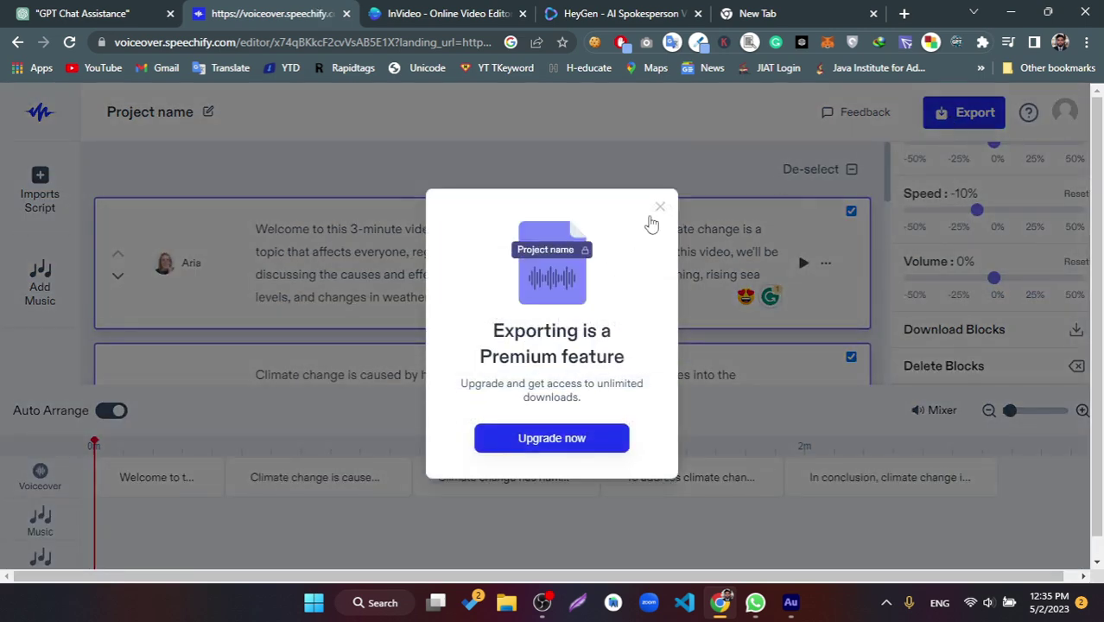
left_click(660, 206)
scroll(501, 345, "down", 4)
scroll(516, 329, "down", 5)
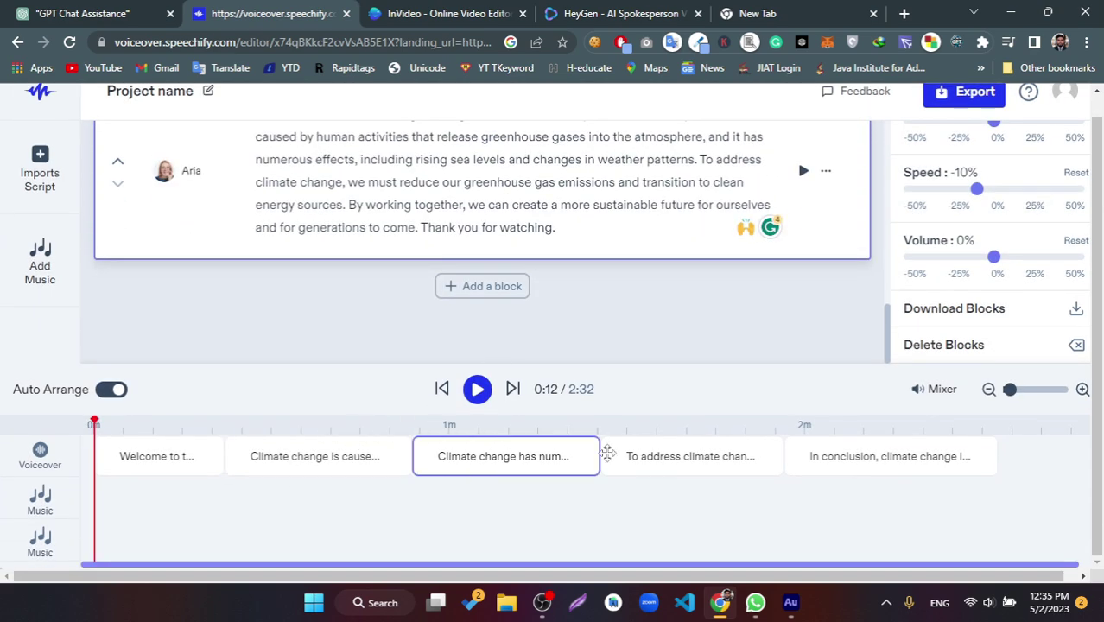
scroll(375, 214, "up", 3)
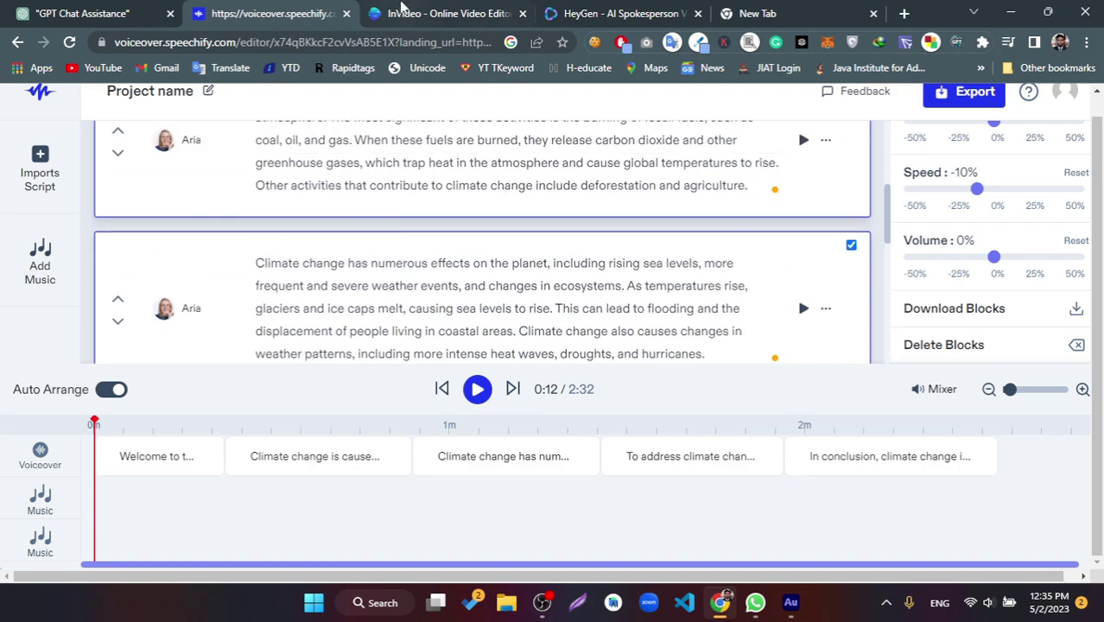
Copy the full climate change script from the ChatGPT conversation and paste it into InVideo's script box.
left_click(432, 13)
left_click(69, 15)
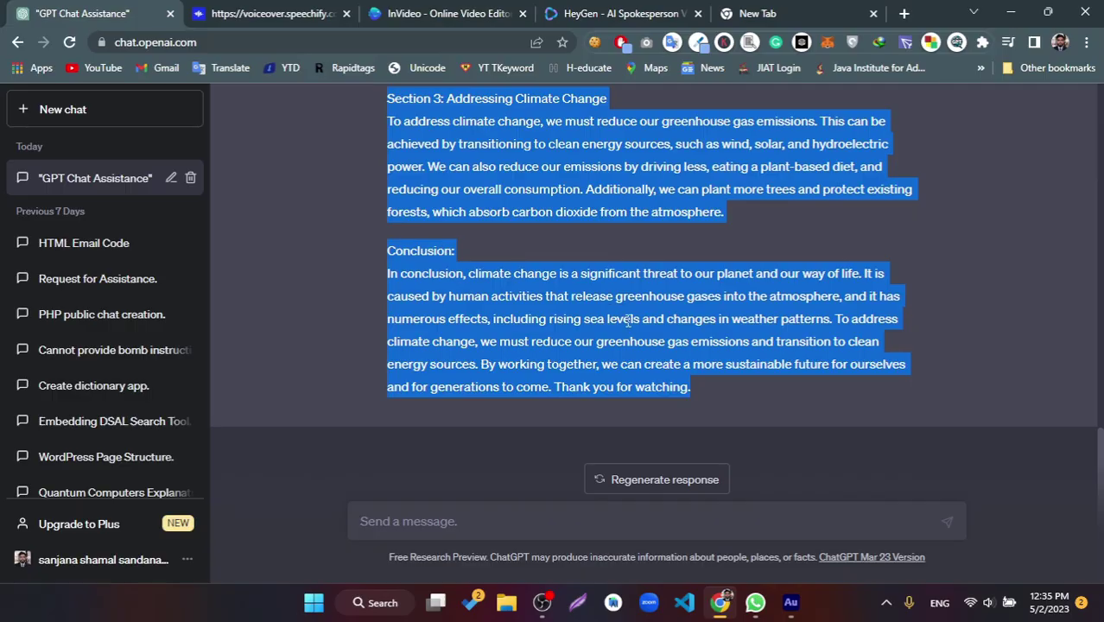
scroll(649, 345, "up", 6)
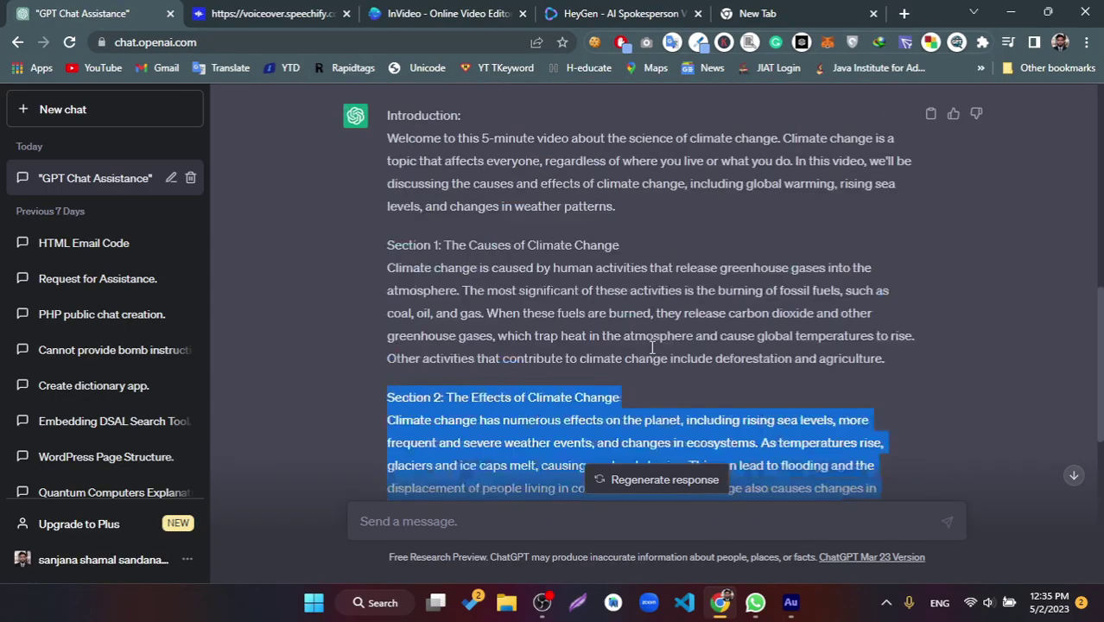
scroll(644, 349, "down", 2)
scroll(436, 185, "up", 2)
left_click_drag(390, 148, 724, 394)
left_click(419, 13)
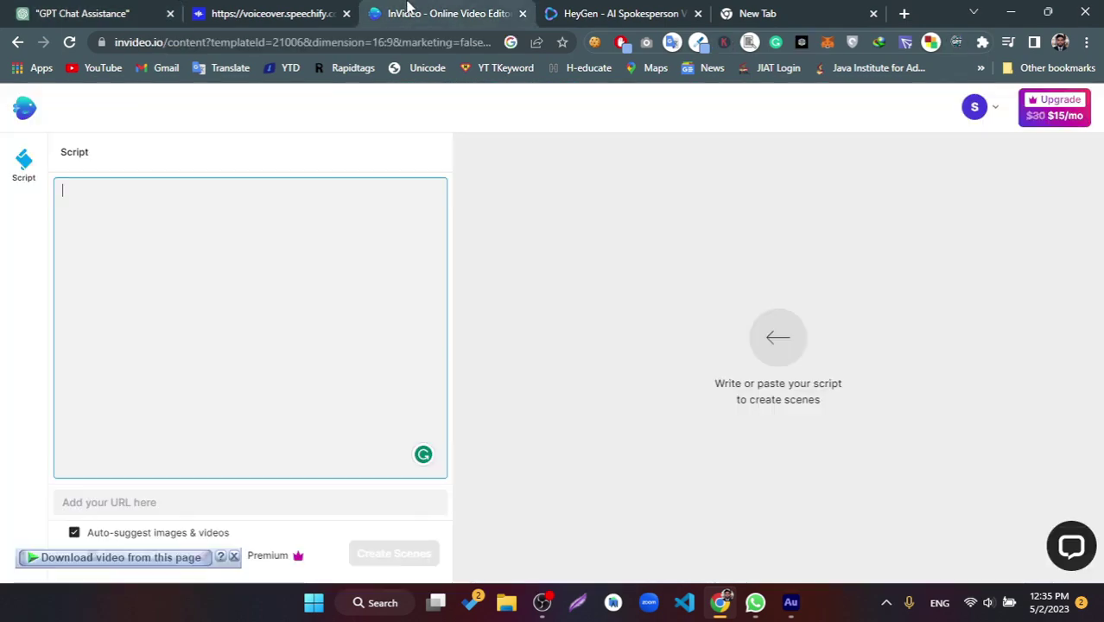
key("ctrl+v")
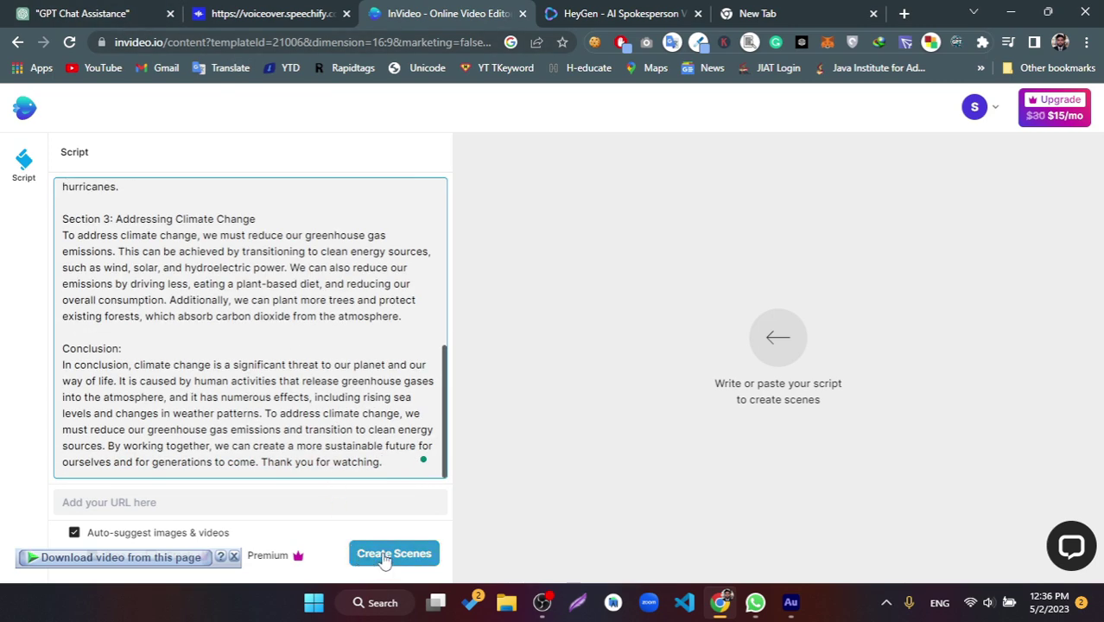
Have the pasted script automatically rearranged for multiple scenes, and create the scenes with free auto-suggested images and videos.
left_click(386, 558)
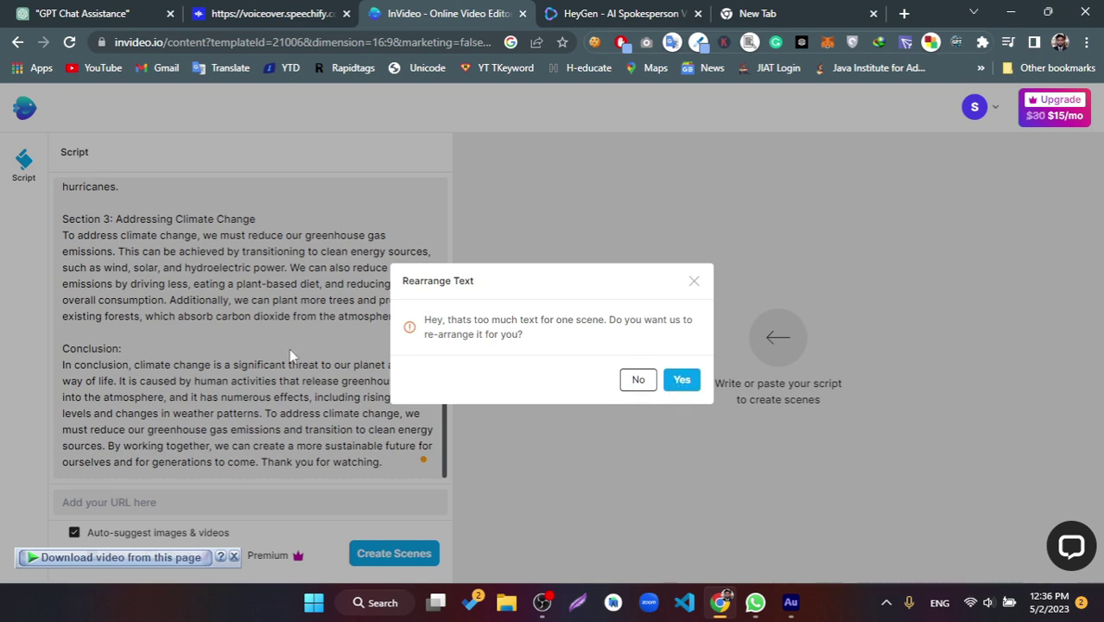
left_click(682, 380)
scroll(291, 302, "down", 3)
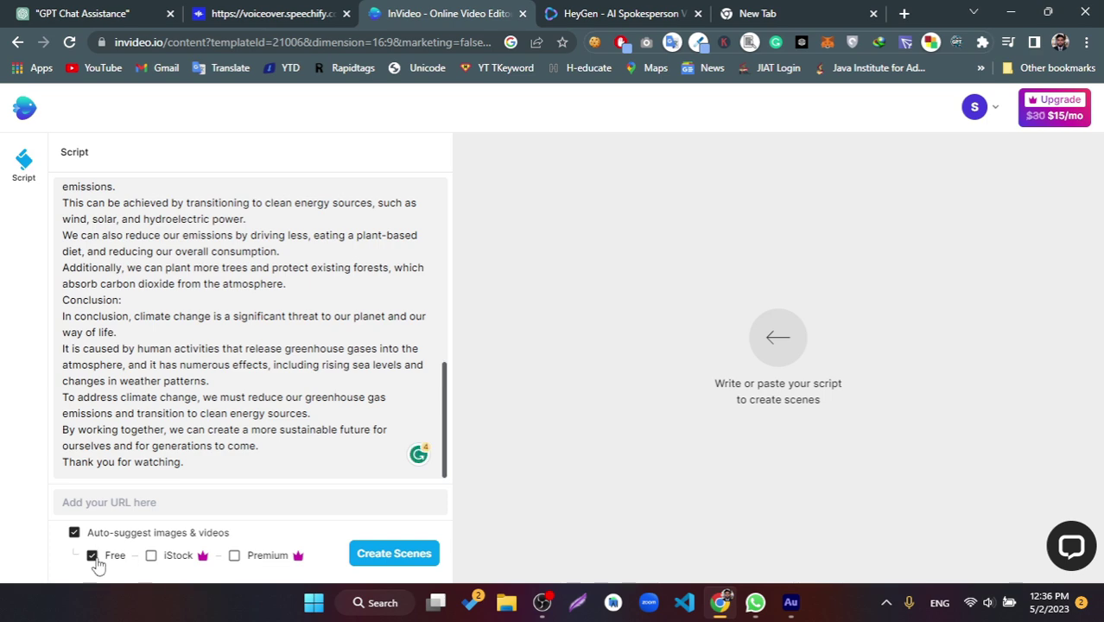
left_click(390, 554)
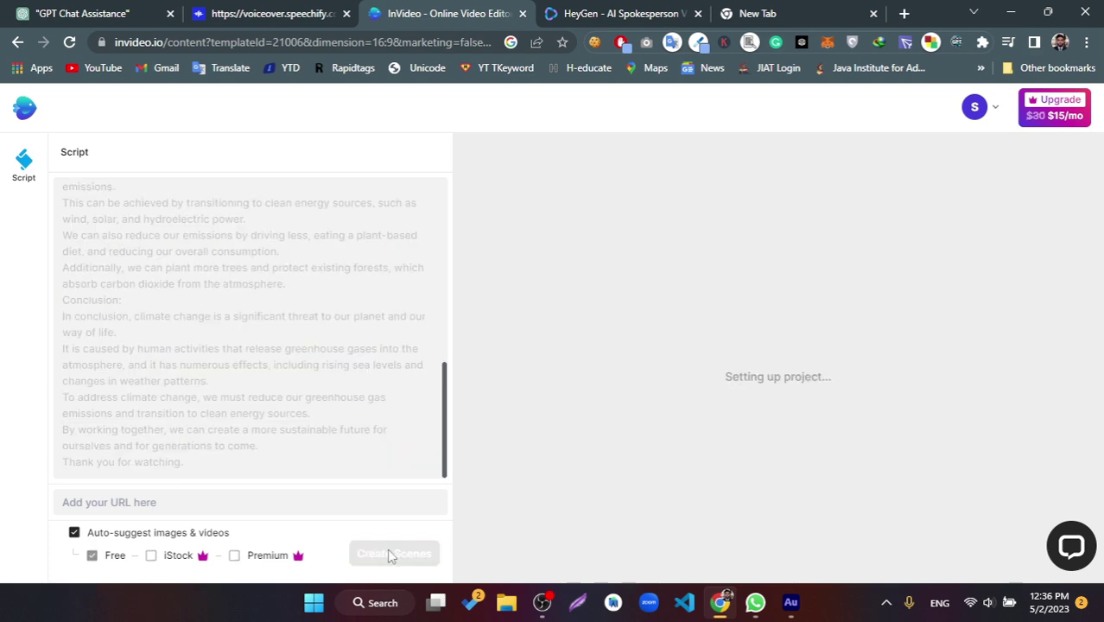
Rewind the introduction scene to its start, then preview the whole generated video, skipping ahead to about 01:41 and 02:18.
scroll(371, 397, "up", 2)
scroll(376, 399, "up", 5)
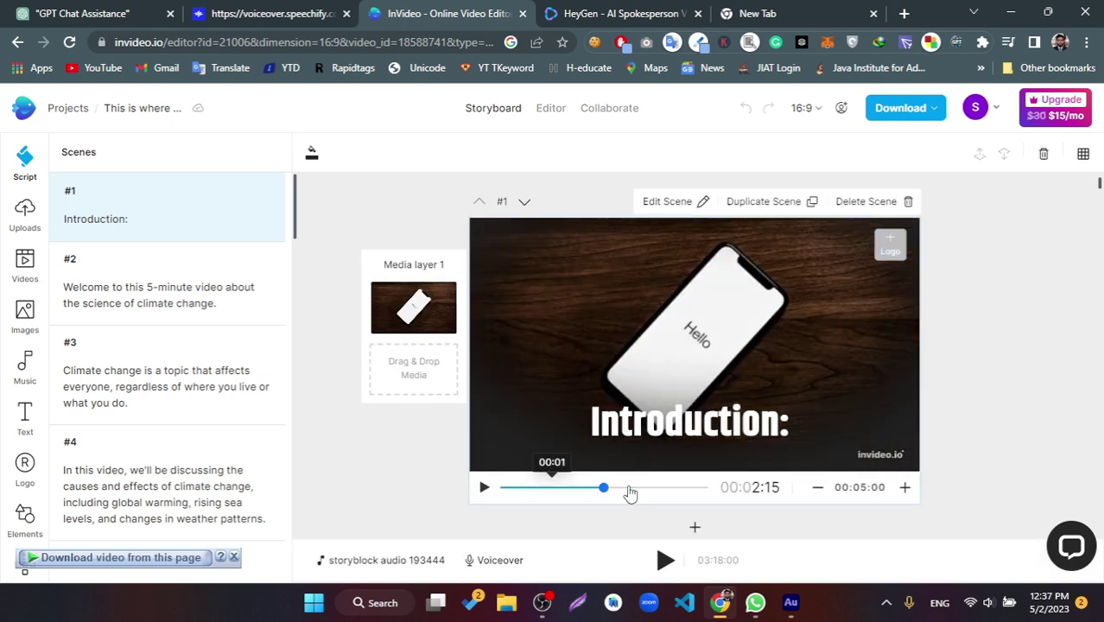
left_click_drag(609, 491, 489, 491)
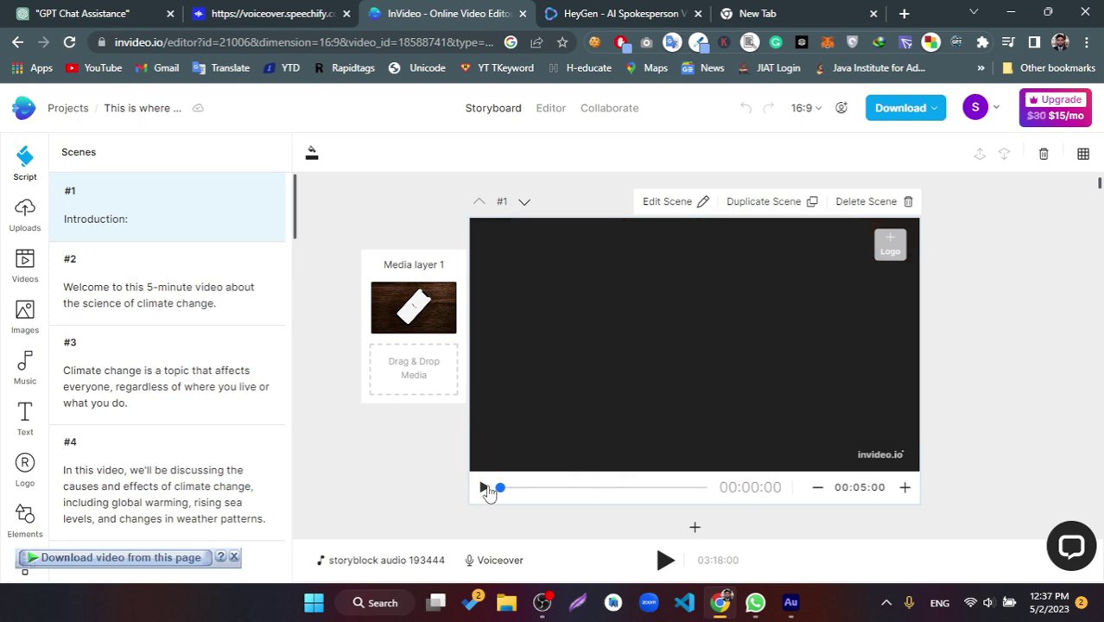
left_click(662, 561)
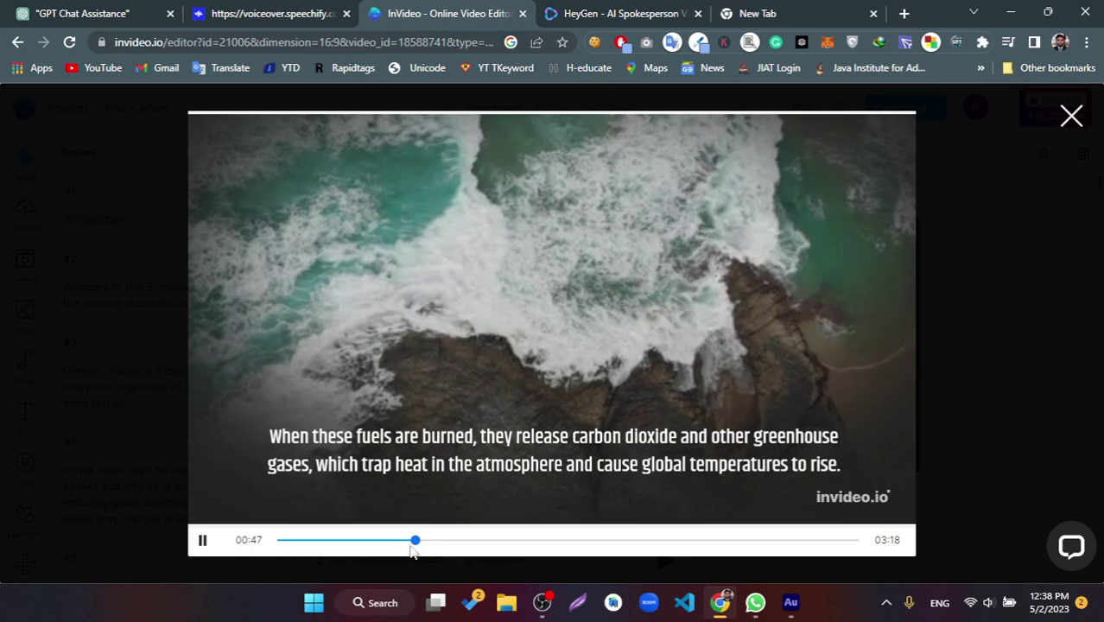
left_click(576, 540)
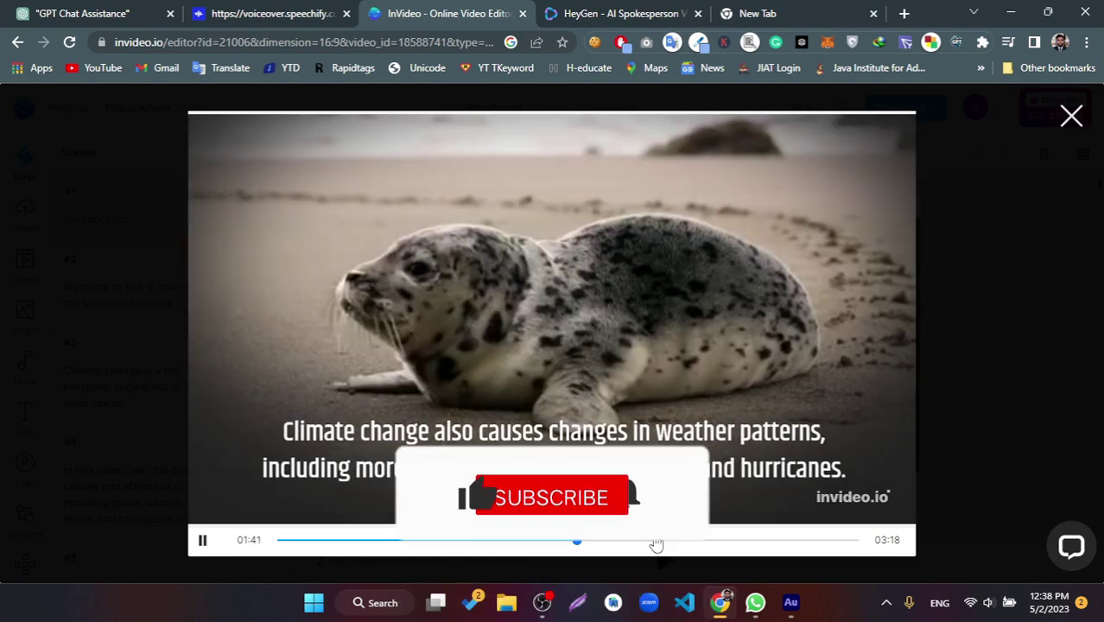
left_click(687, 540)
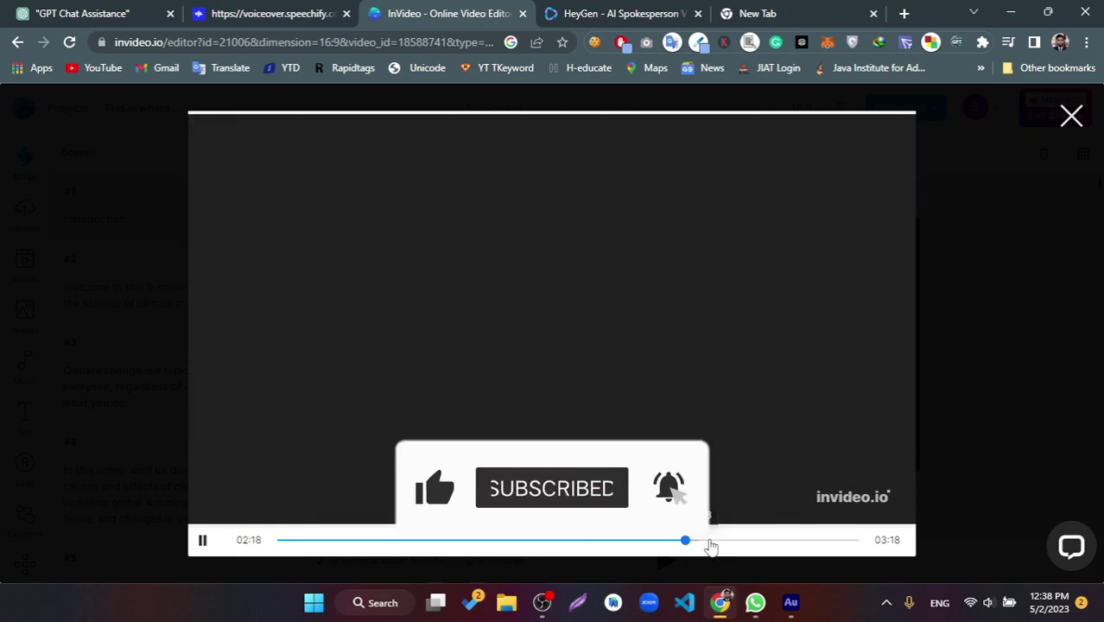